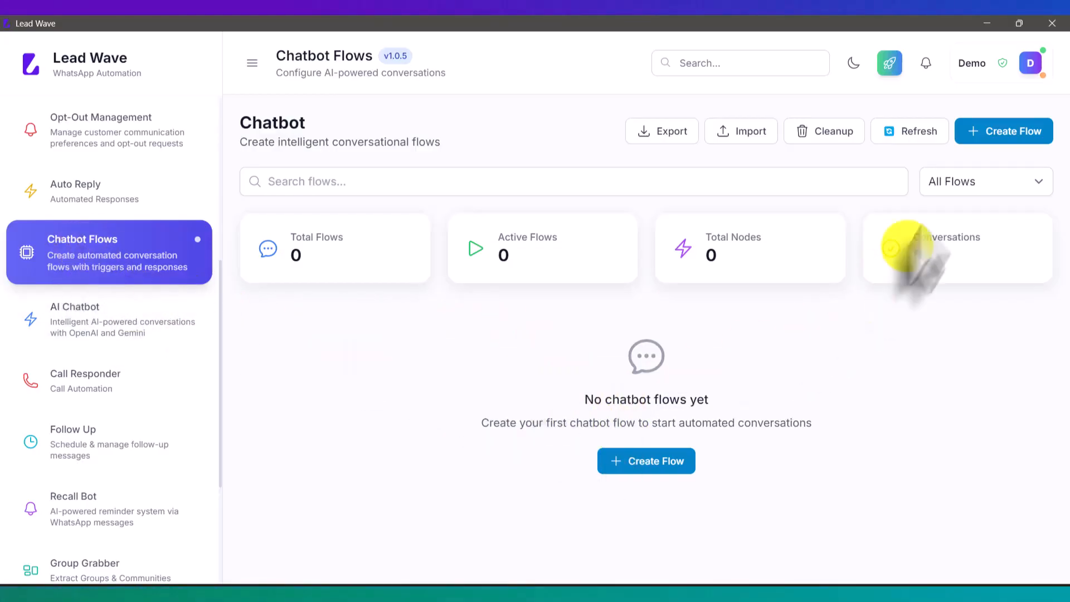
- Start a new chatbot flow named "Test" and assign it to the Test WhatsApp session
{"action": "left_click", "coordinate": [1003, 134]}
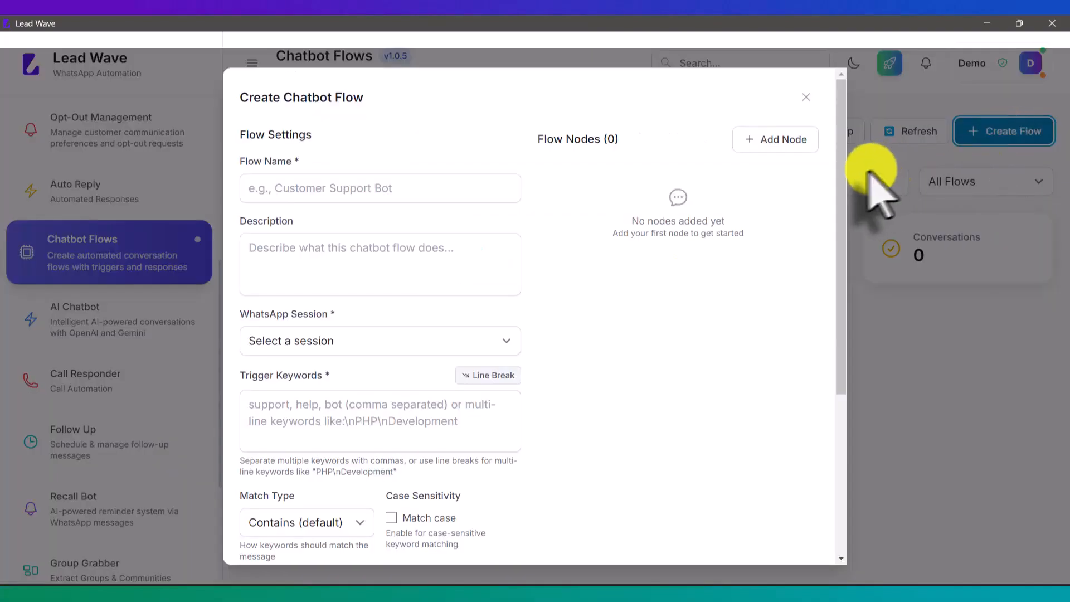
{"action": "left_click", "coordinate": [445, 192]}
{"action": "type", "text": "Test"}
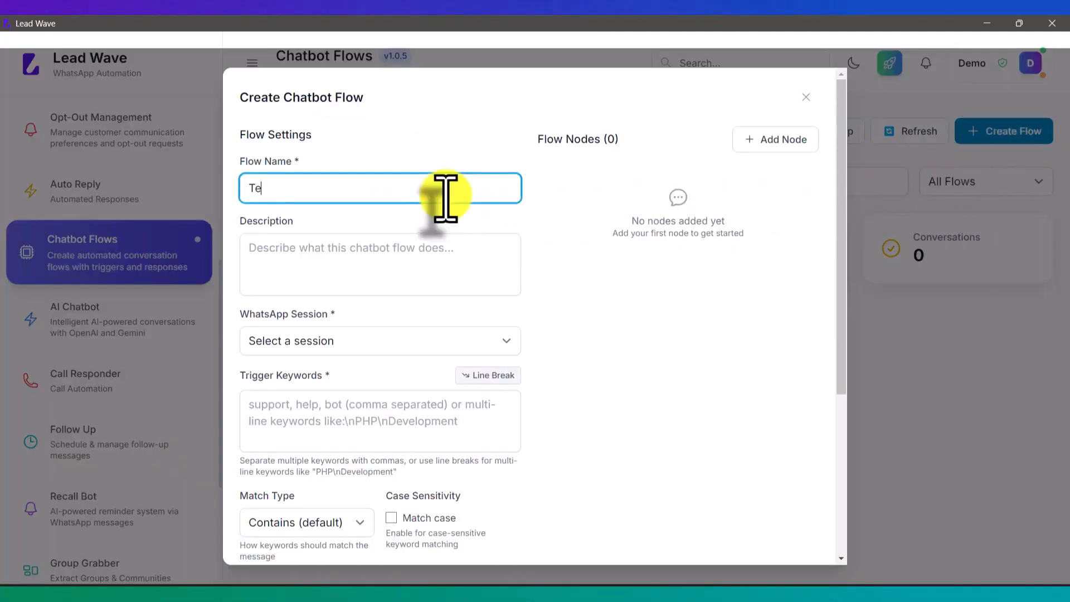
{"action": "left_click", "coordinate": [390, 259]}
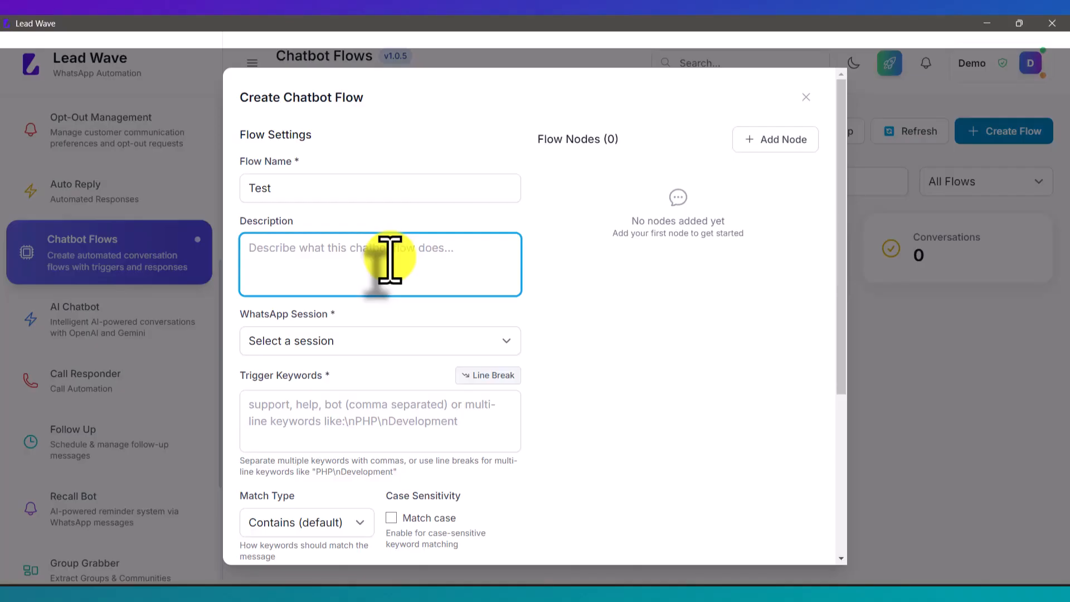
{"action": "left_click", "coordinate": [332, 346]}
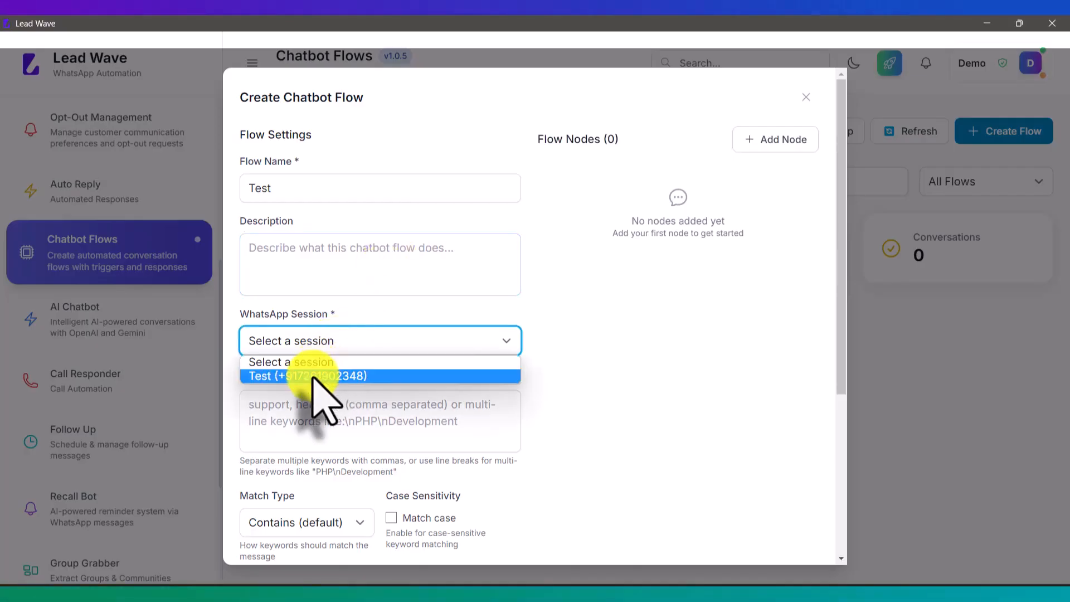
{"action": "left_click", "coordinate": [312, 376]}
- Enter "help" as the flow's trigger keyword
{"action": "left_click", "coordinate": [325, 413]}
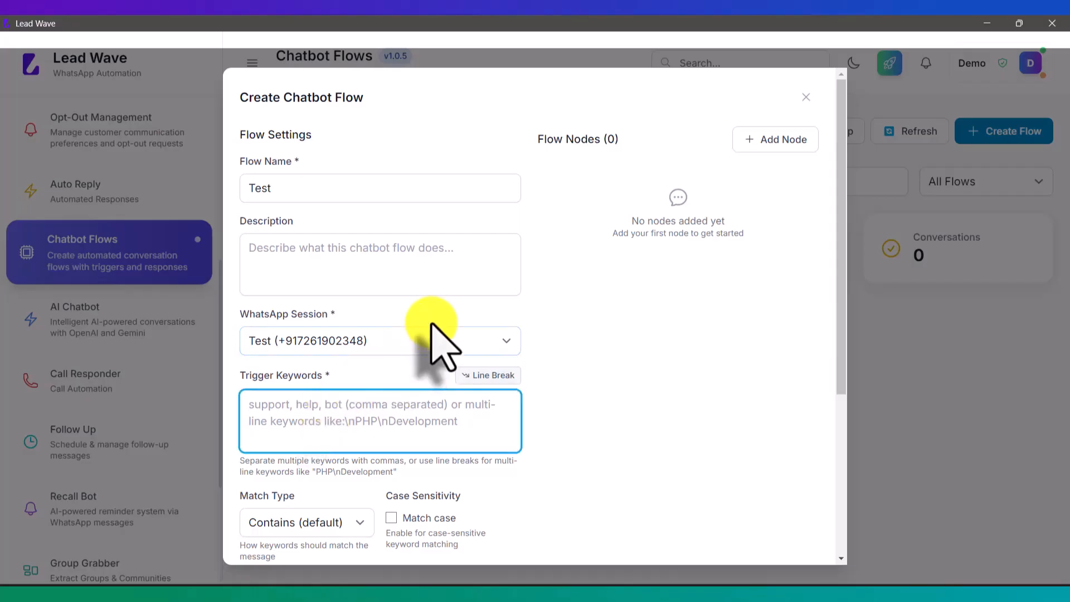
{"action": "type", "text": "h"}
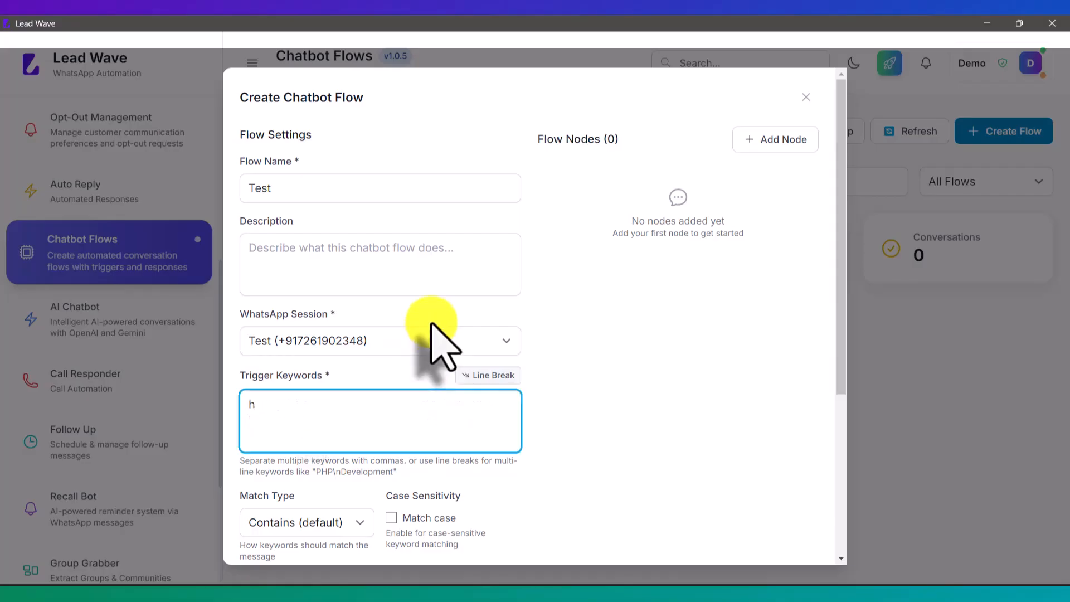
{"action": "type", "text": "elp"}
- Change the trigger keyword to "Help" and enable case-sensitive keyword matching
{"action": "scroll", "coordinate": [645, 344], "scroll_direction": "down", "scroll_amount": 2}
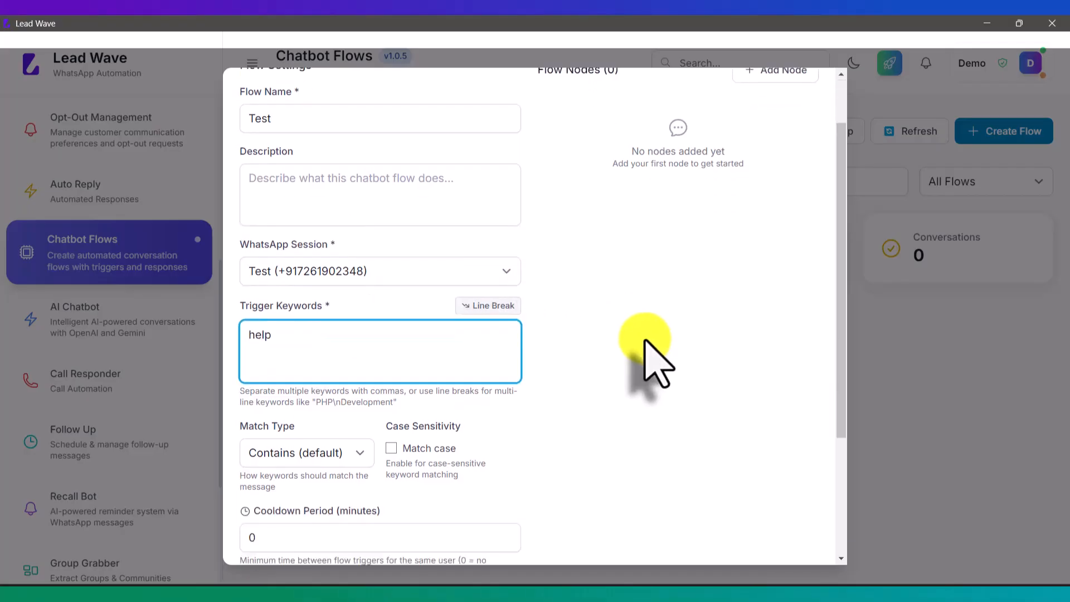
{"action": "scroll", "coordinate": [585, 339], "scroll_direction": "down", "scroll_amount": 3}
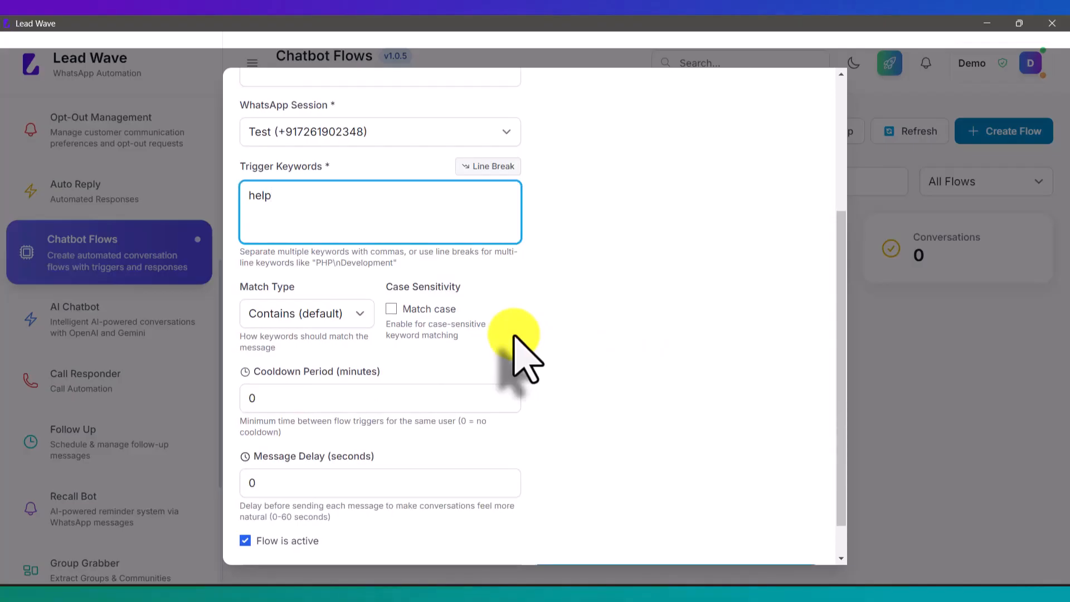
{"action": "left_click_drag", "start_coordinate": [332, 210], "coordinate": [203, 189]}
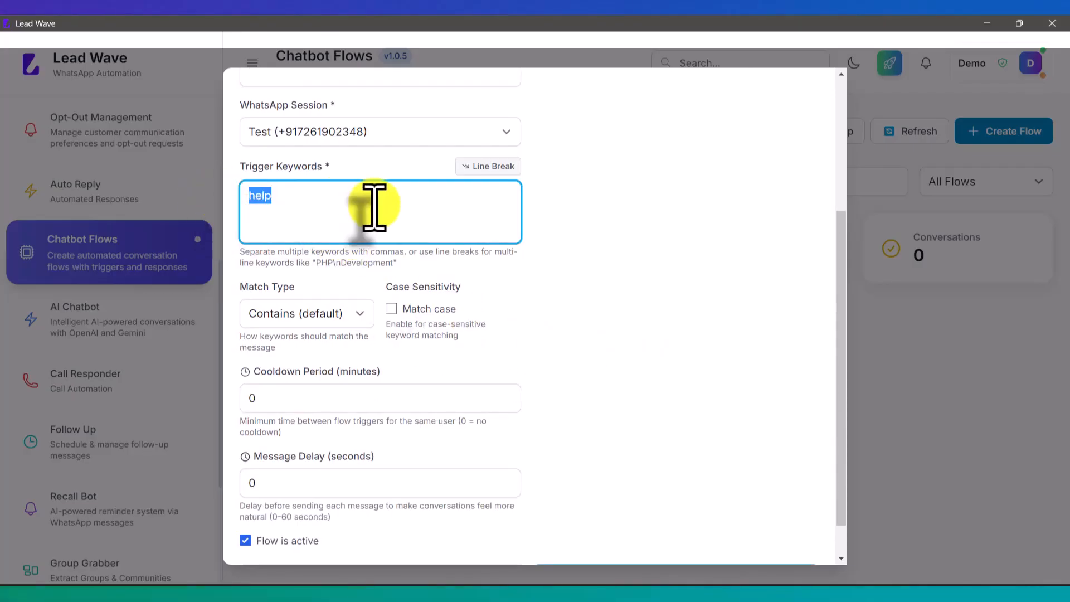
{"action": "type", "text": "Help"}
{"action": "left_click", "coordinate": [392, 309]}
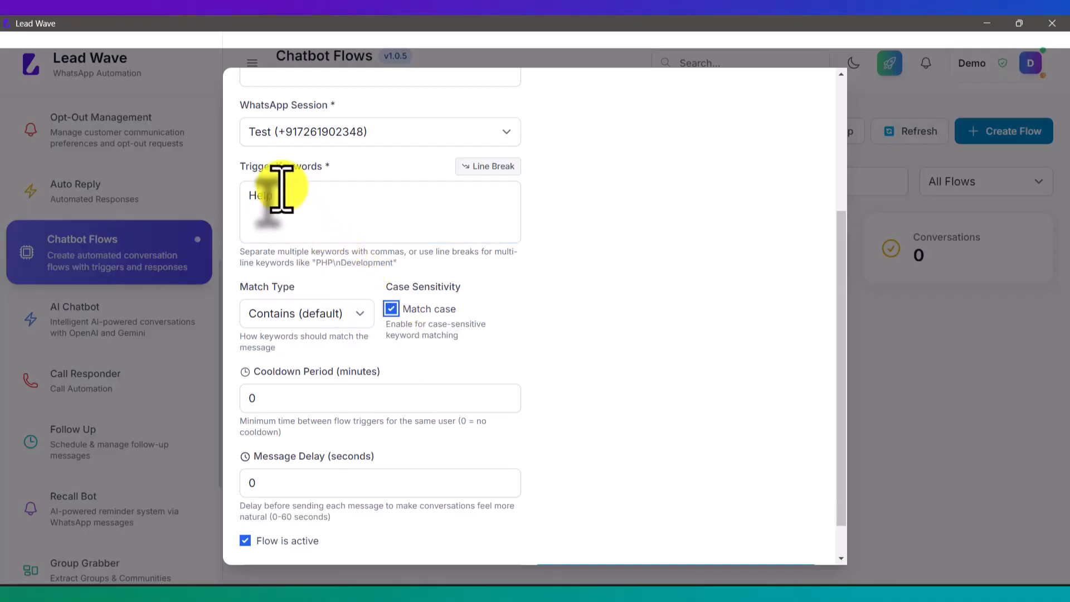
{"action": "left_click_drag", "start_coordinate": [241, 192], "coordinate": [307, 207]}
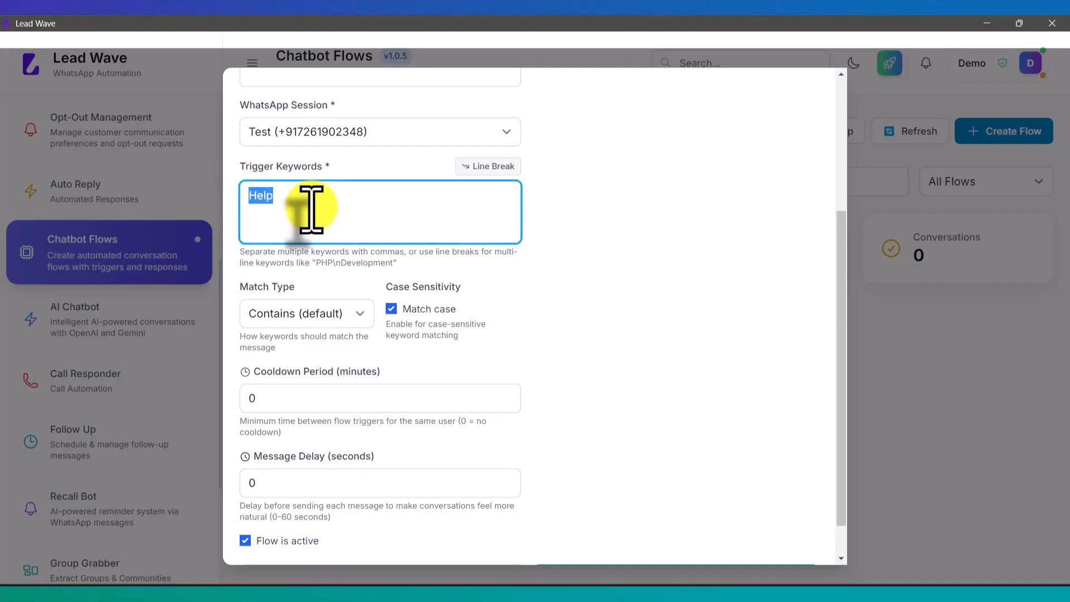
- Disable case-sensitive matching and replace the trigger keyword with lowercase "help"
{"action": "left_click", "coordinate": [391, 308]}
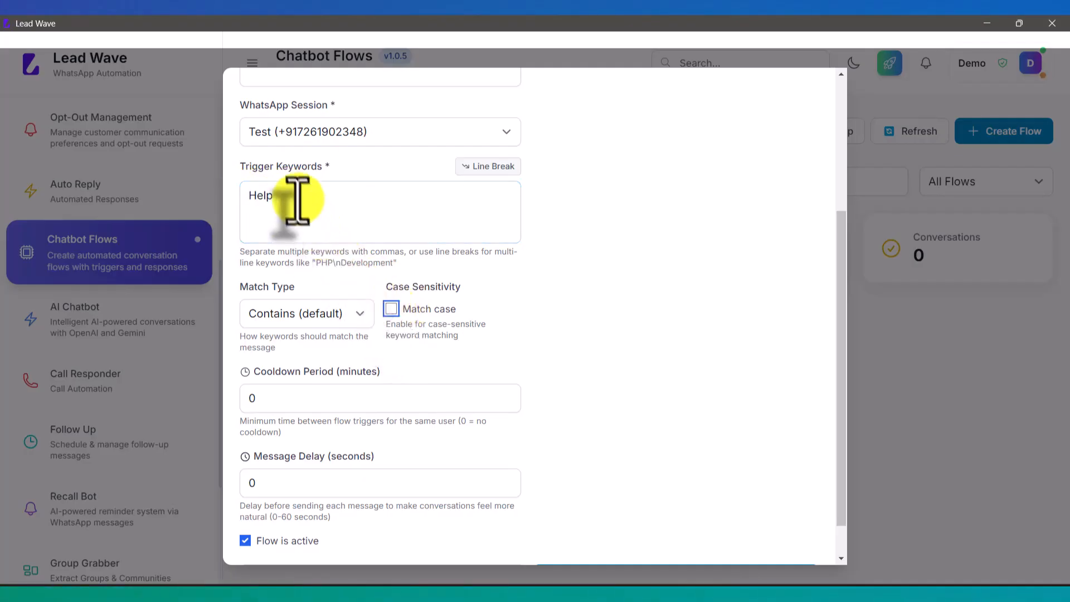
{"action": "left_click_drag", "start_coordinate": [297, 199], "coordinate": [202, 191]}
{"action": "type", "text": "hel"}
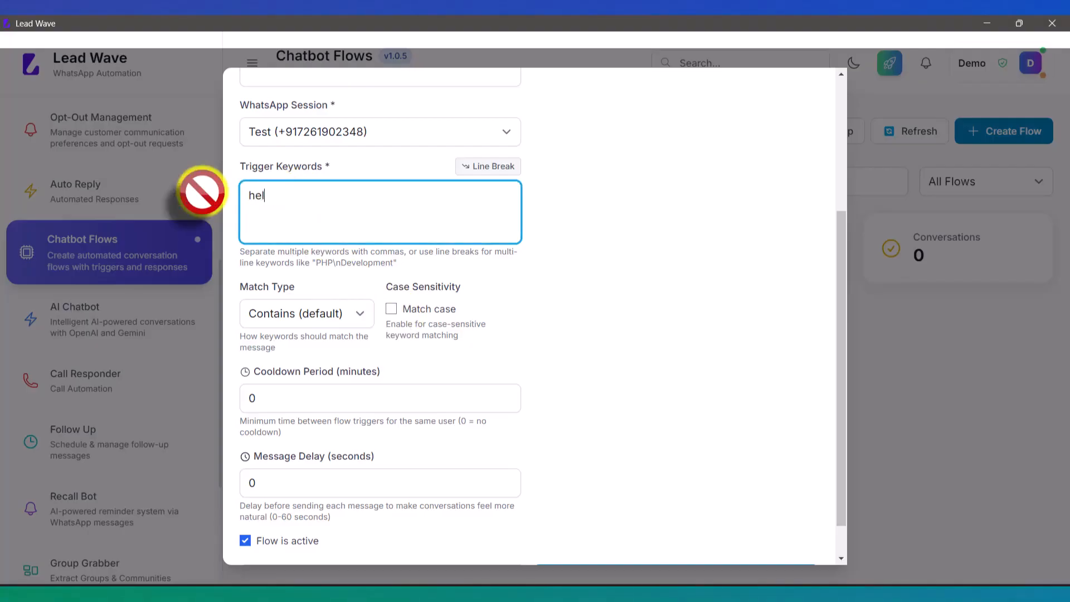
{"action": "type", "text": "p"}
- Choose Contains (default) as the keyword match type and check the cooldown period setting
{"action": "left_click", "coordinate": [321, 313]}
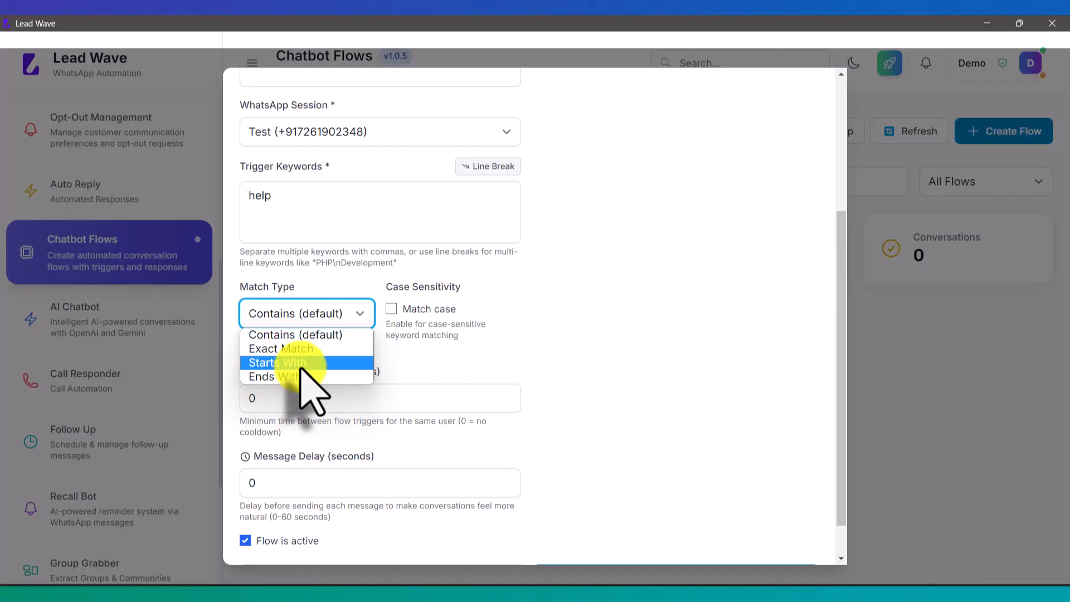
{"action": "left_click", "coordinate": [300, 335]}
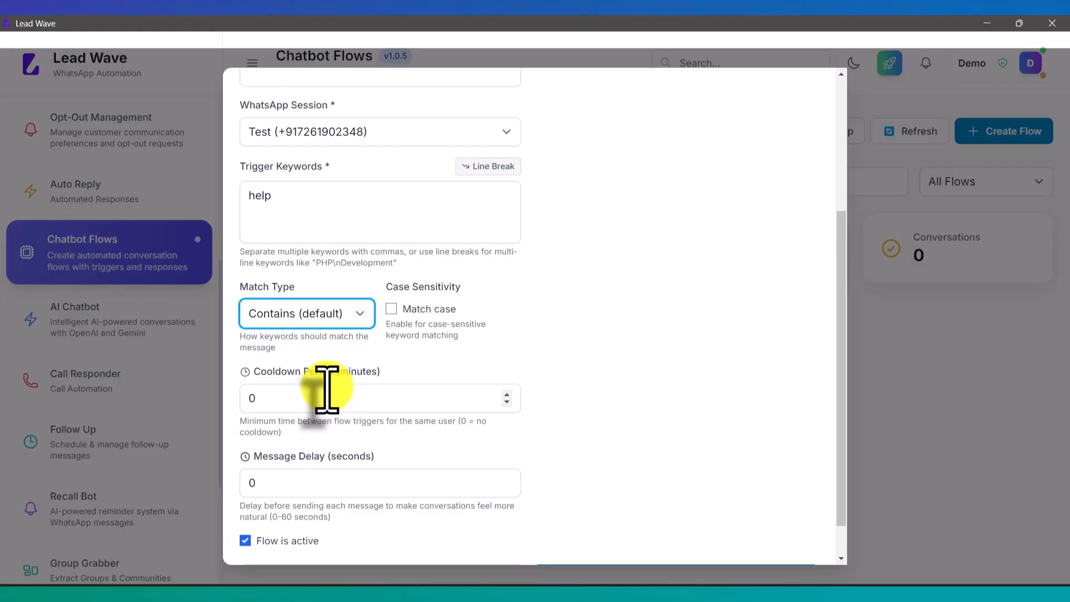
{"action": "left_click_drag", "start_coordinate": [292, 196], "coordinate": [251, 198]}
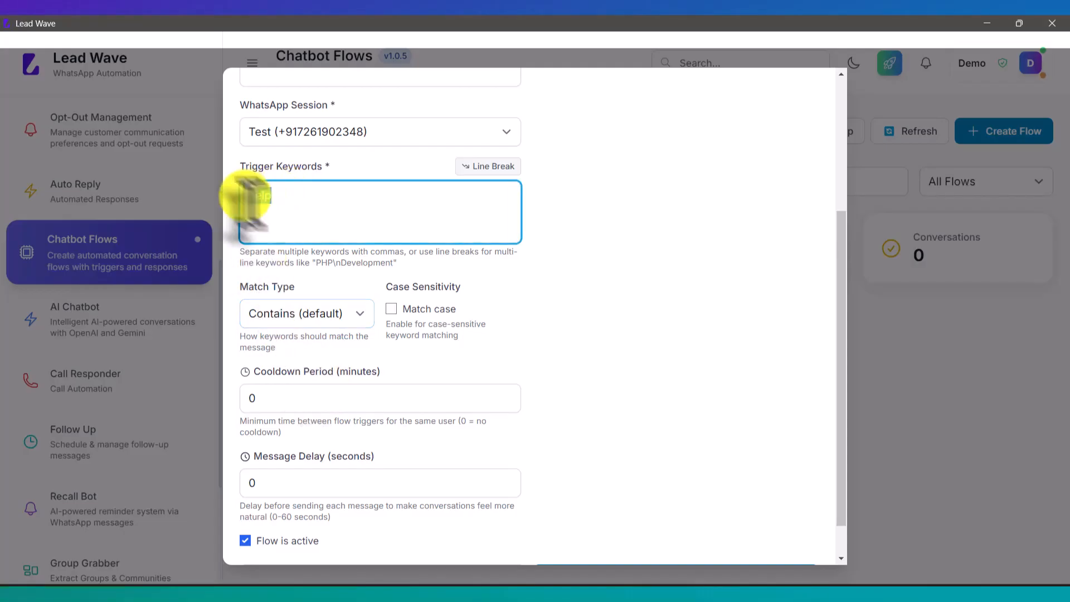
{"action": "left_click", "coordinate": [290, 399]}
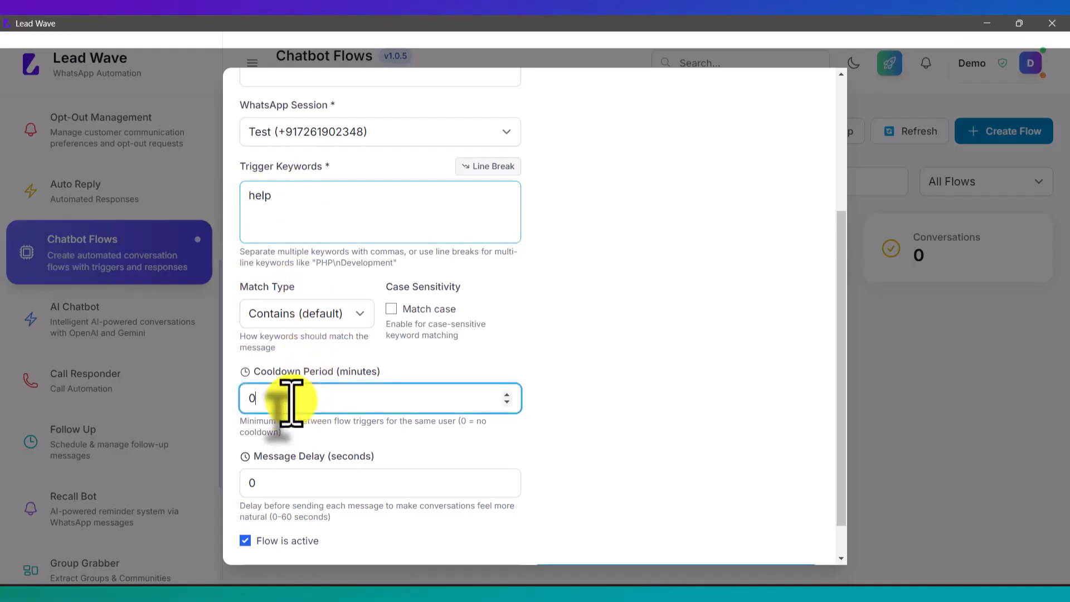
{"action": "left_click_drag", "start_coordinate": [290, 398], "coordinate": [238, 406]}
{"action": "left_click", "coordinate": [584, 334]}
- Set the flow's message delay to 5 seconds
{"action": "scroll", "coordinate": [590, 328], "scroll_direction": "down", "scroll_amount": 1}
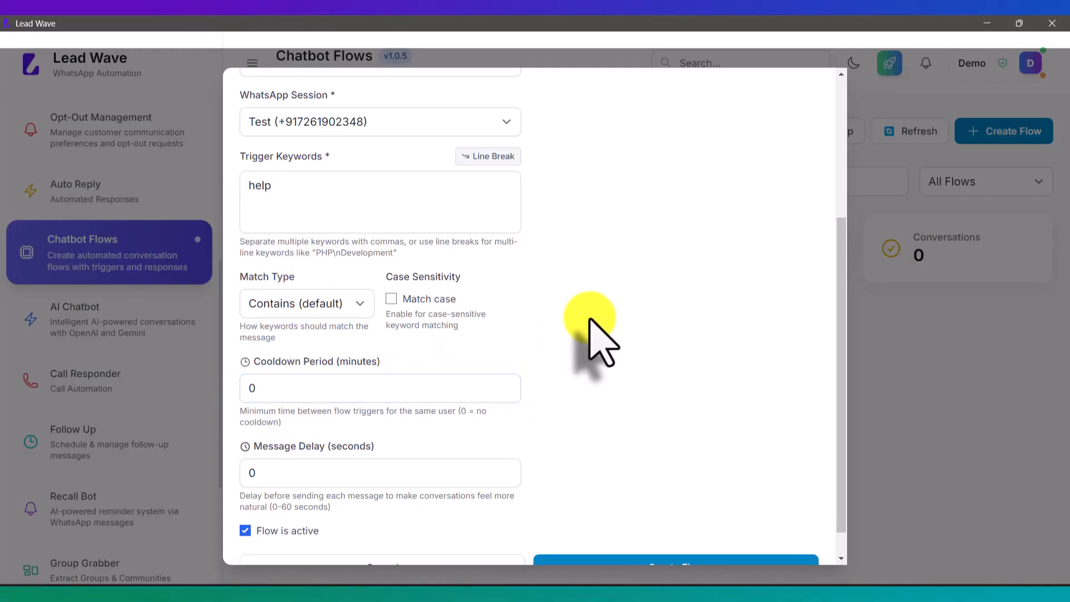
{"action": "left_click_drag", "start_coordinate": [282, 441], "coordinate": [246, 438]}
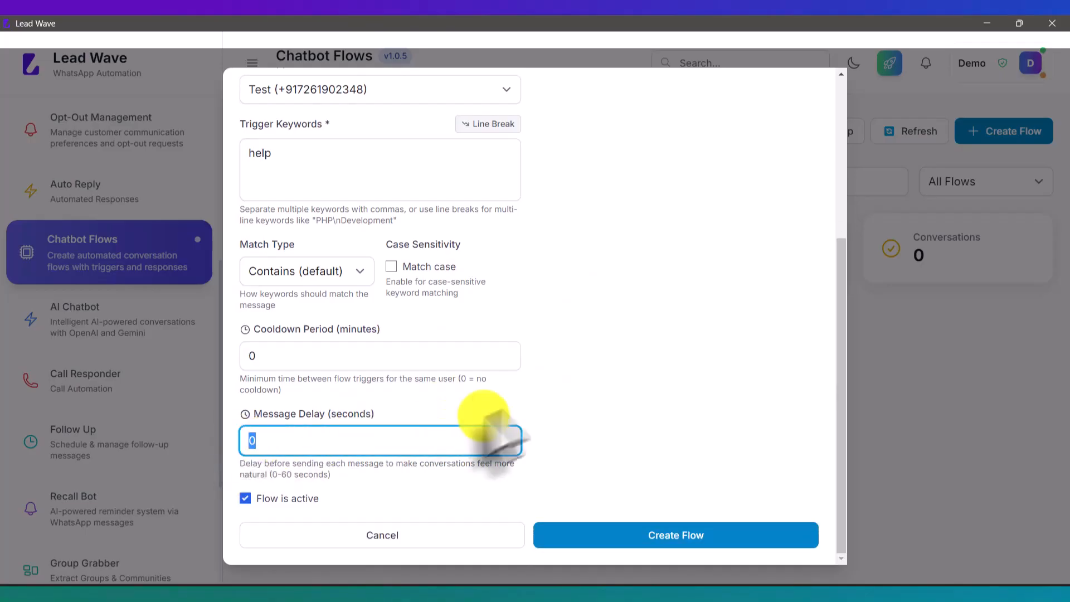
{"action": "type", "text": "5"}
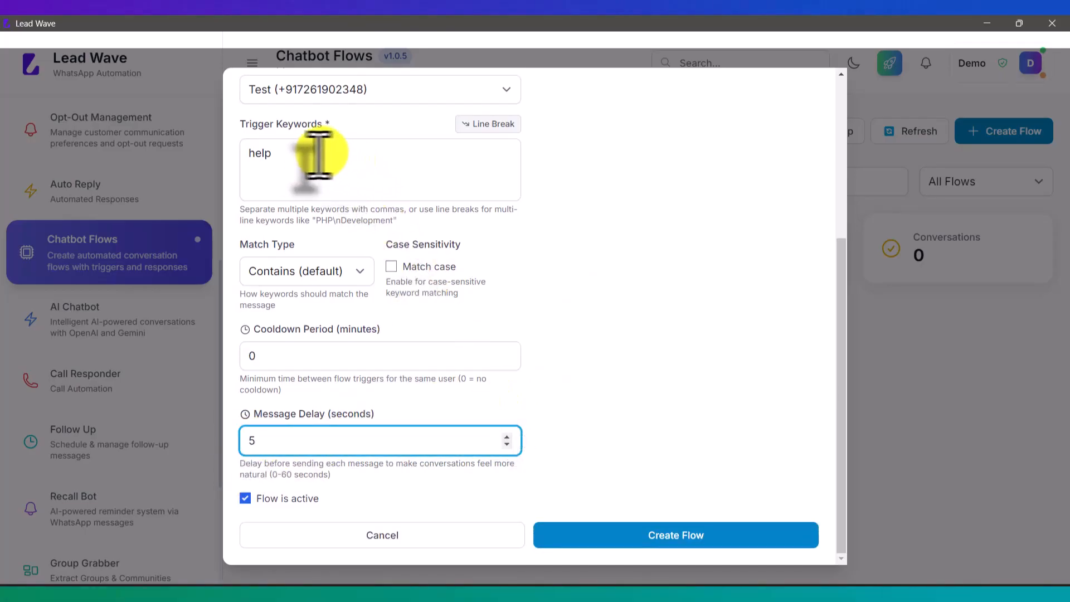
{"action": "left_click_drag", "start_coordinate": [286, 155], "coordinate": [233, 157]}
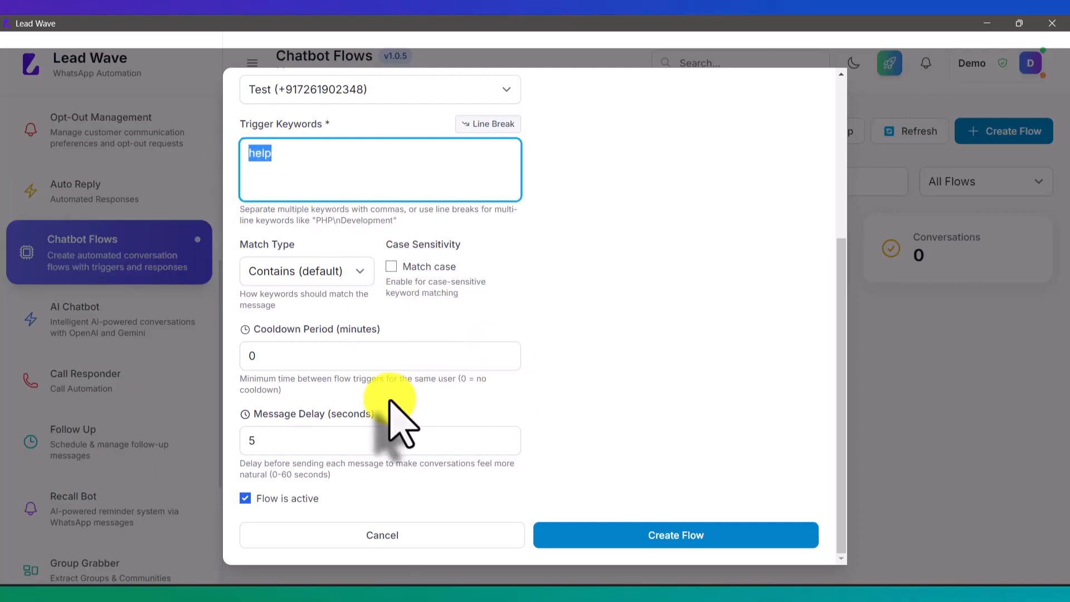
{"action": "left_click", "coordinate": [270, 440]}
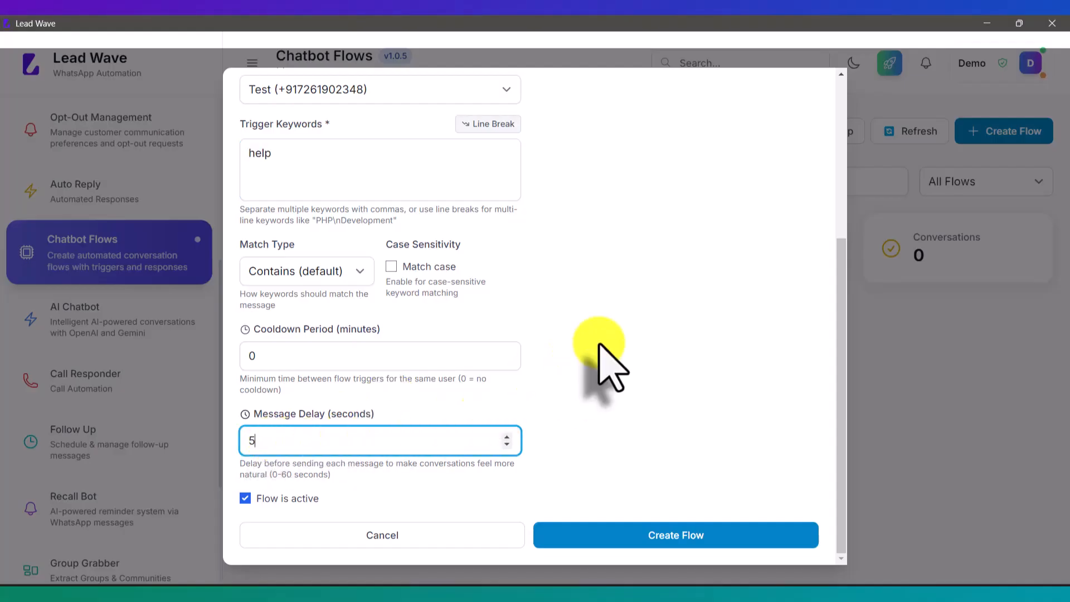
- Start a new node in the flow and name it "Welcome"
{"action": "scroll", "coordinate": [580, 313], "scroll_direction": "up", "scroll_amount": 1}
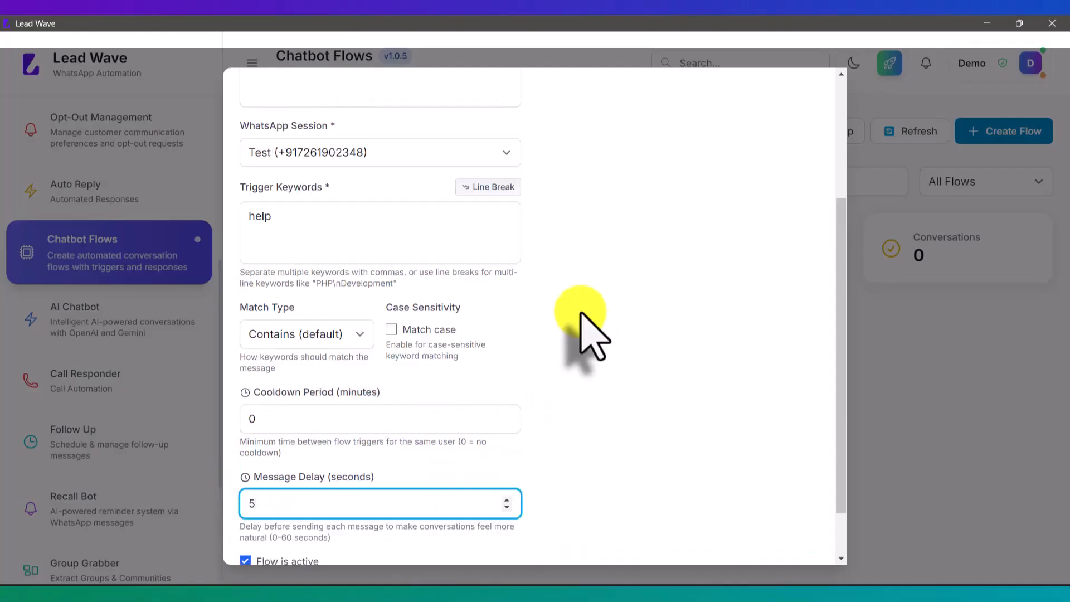
{"action": "scroll", "coordinate": [580, 314], "scroll_direction": "up", "scroll_amount": 3}
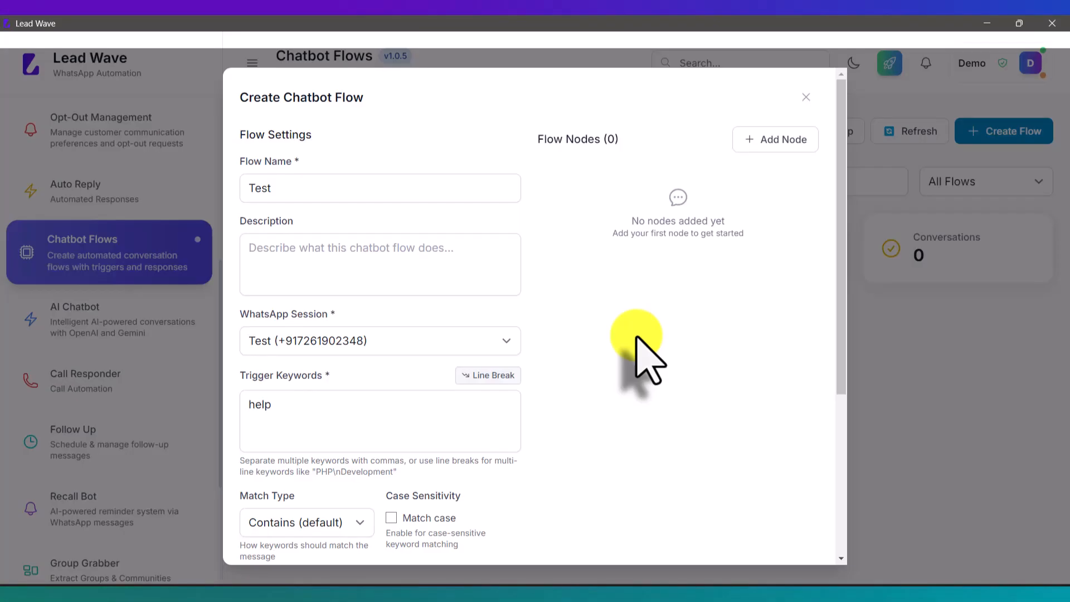
{"action": "left_click", "coordinate": [760, 142]}
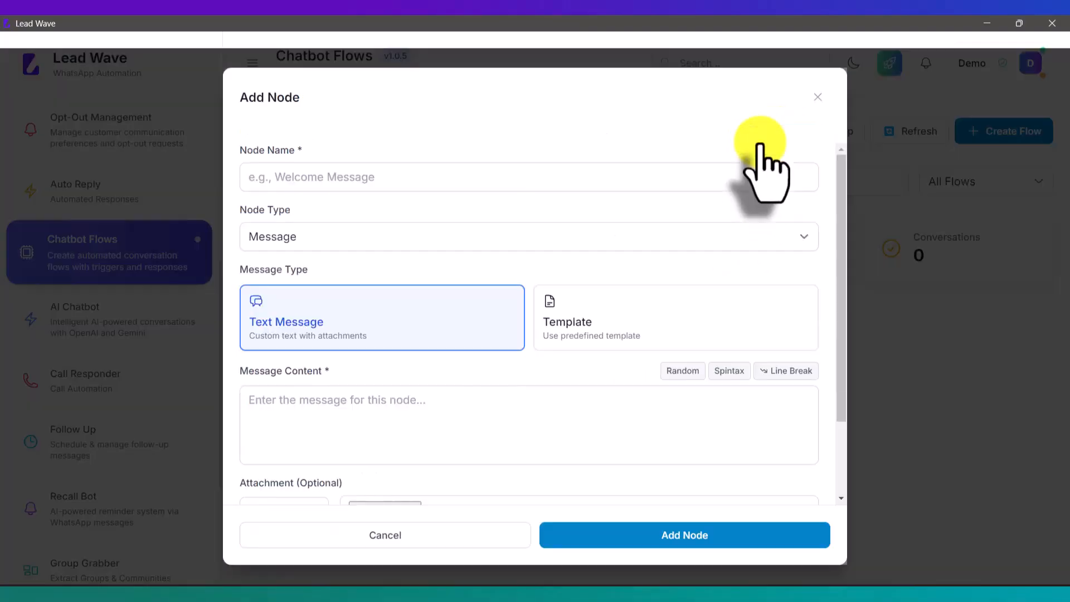
{"action": "left_click", "coordinate": [411, 178]}
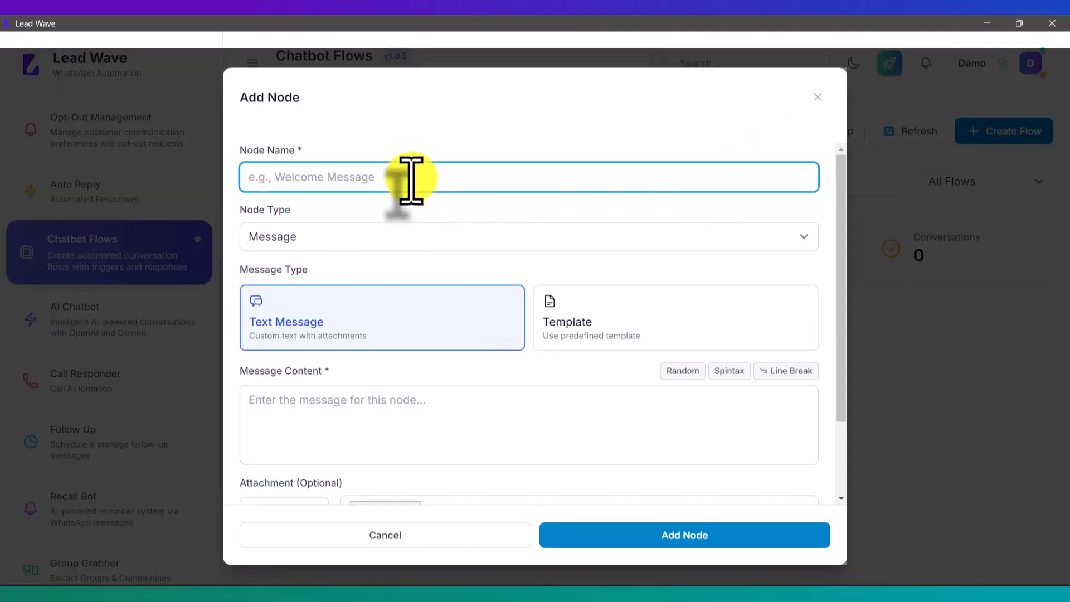
{"action": "type", "text": "Welcome"}
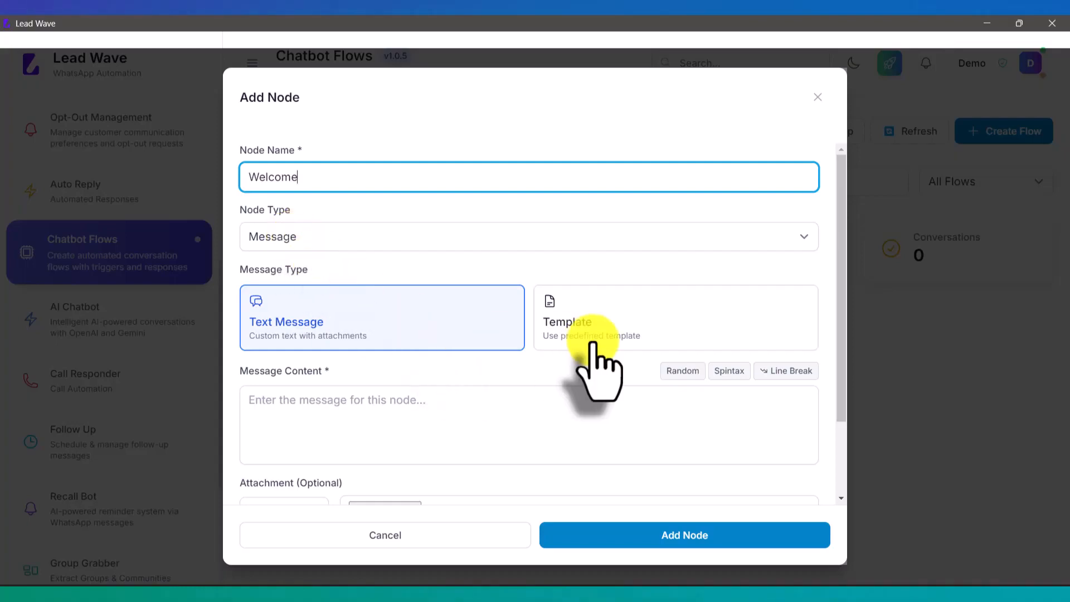
- Write the node's message content "Thanks for messaging Lead Wave, how may i help you ?" and add the node to the flow
{"action": "scroll", "coordinate": [594, 370], "scroll_direction": "down", "scroll_amount": 2}
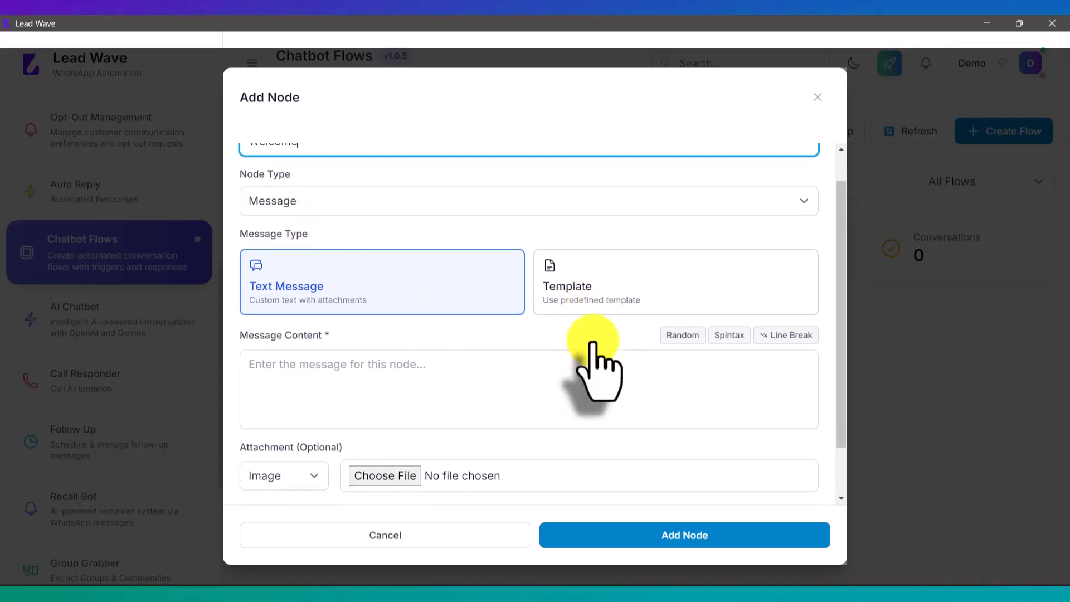
{"action": "left_click", "coordinate": [322, 339]}
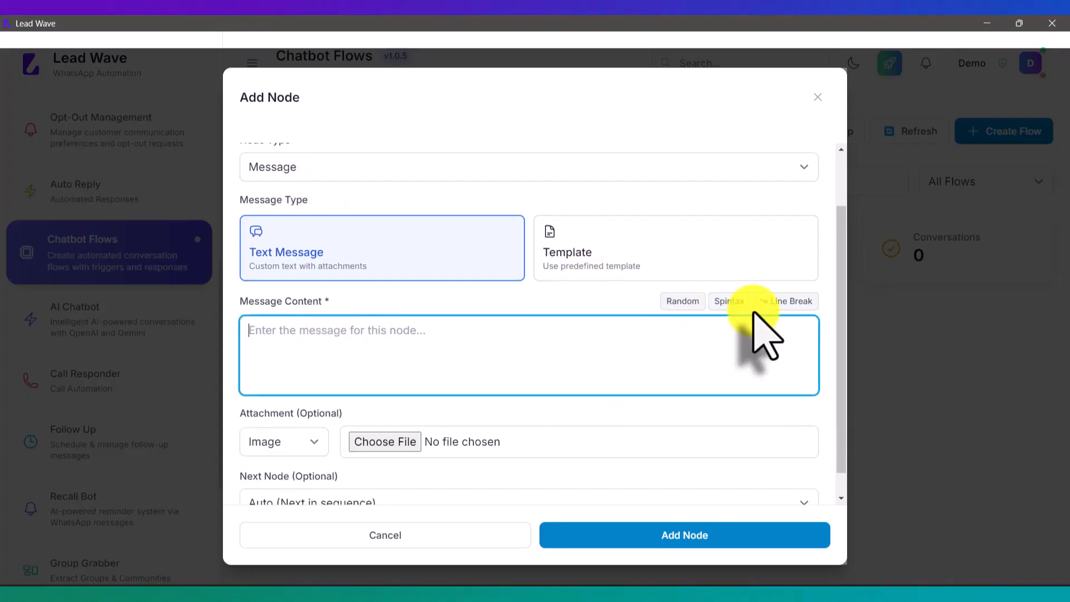
{"action": "type", "text": "Than"}
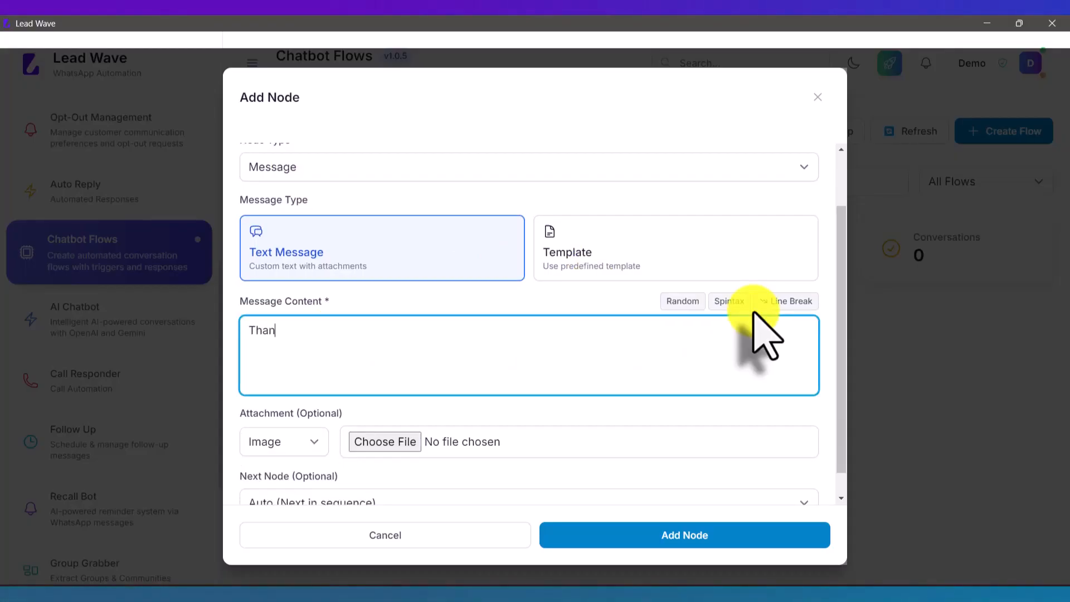
{"action": "type", "text": "ks for message"}
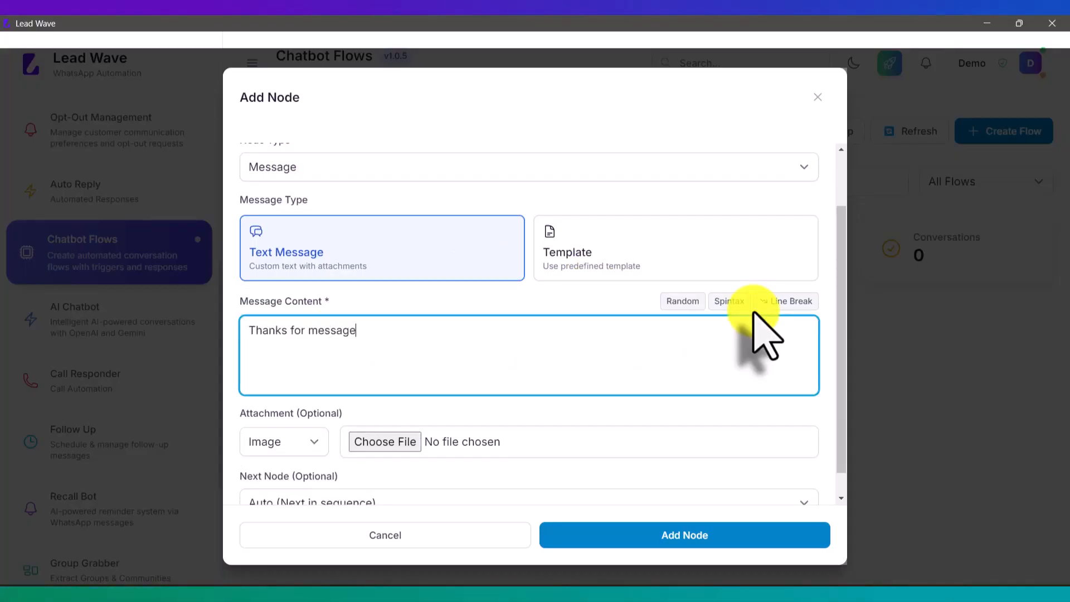
{"action": "key", "text": "BackSpace"}
{"action": "type", "text": "ing Lead Wave, hw"}
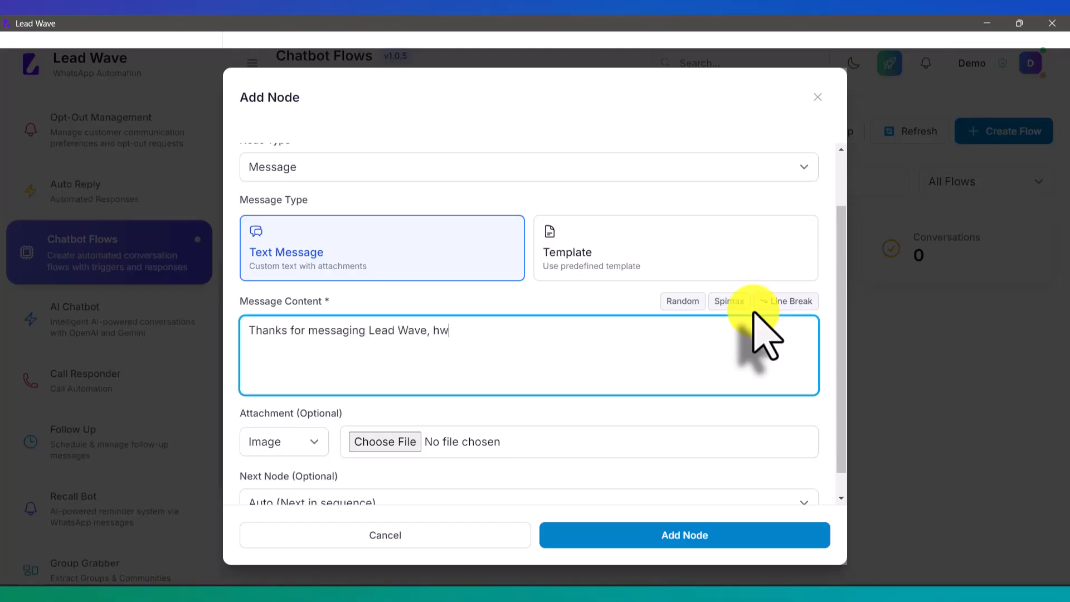
{"action": "key", "text": "BackSpace"}
{"action": "type", "text": "ow may i help y"}
{"action": "type", "text": "ou"}
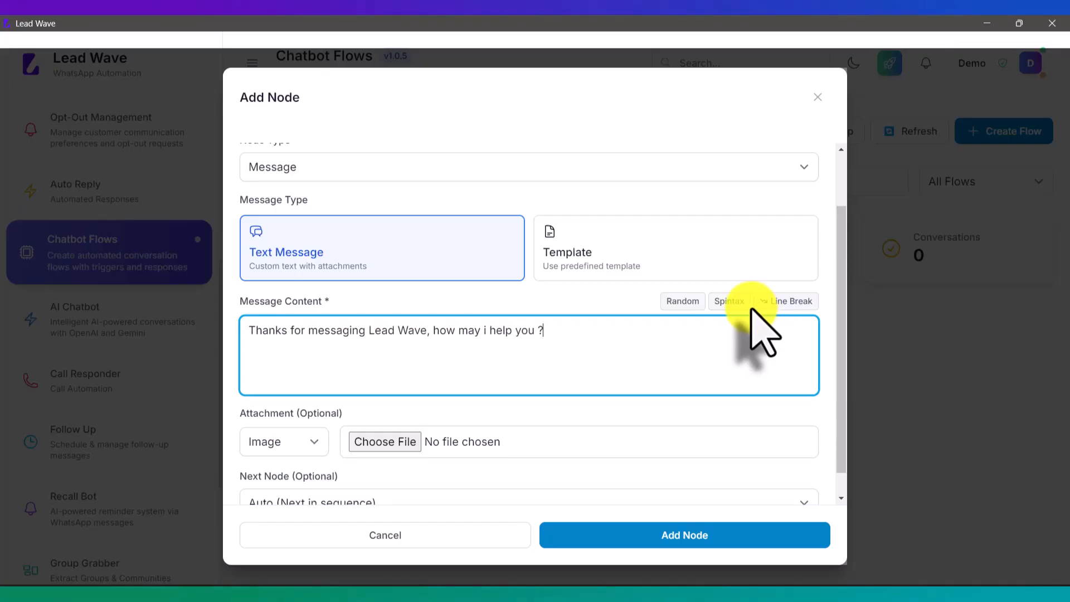
{"action": "scroll", "coordinate": [763, 329], "scroll_direction": "down", "scroll_amount": 1}
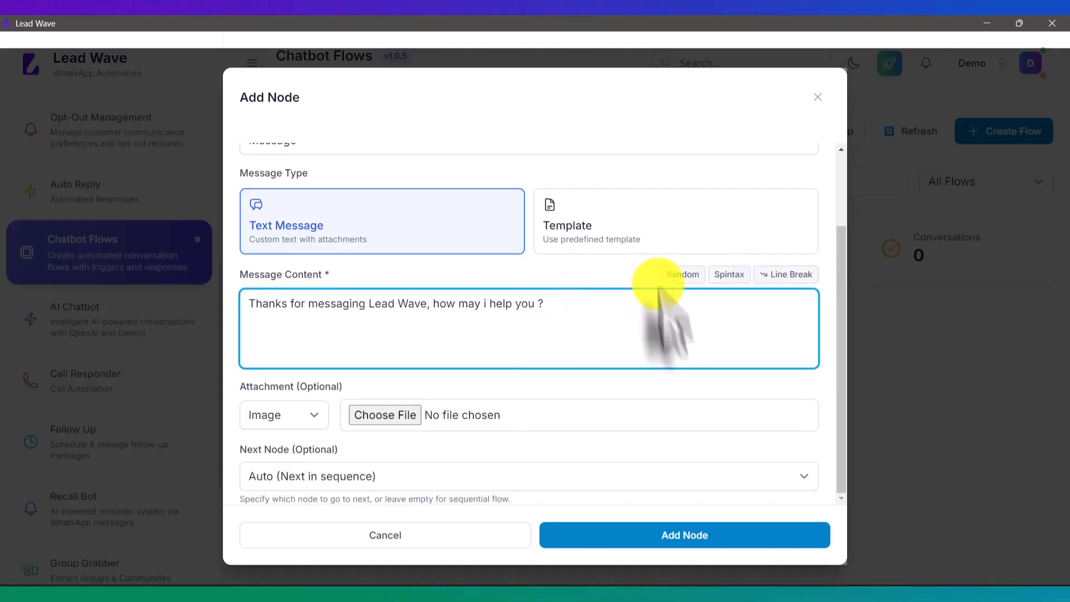
{"action": "left_click", "coordinate": [684, 536]}
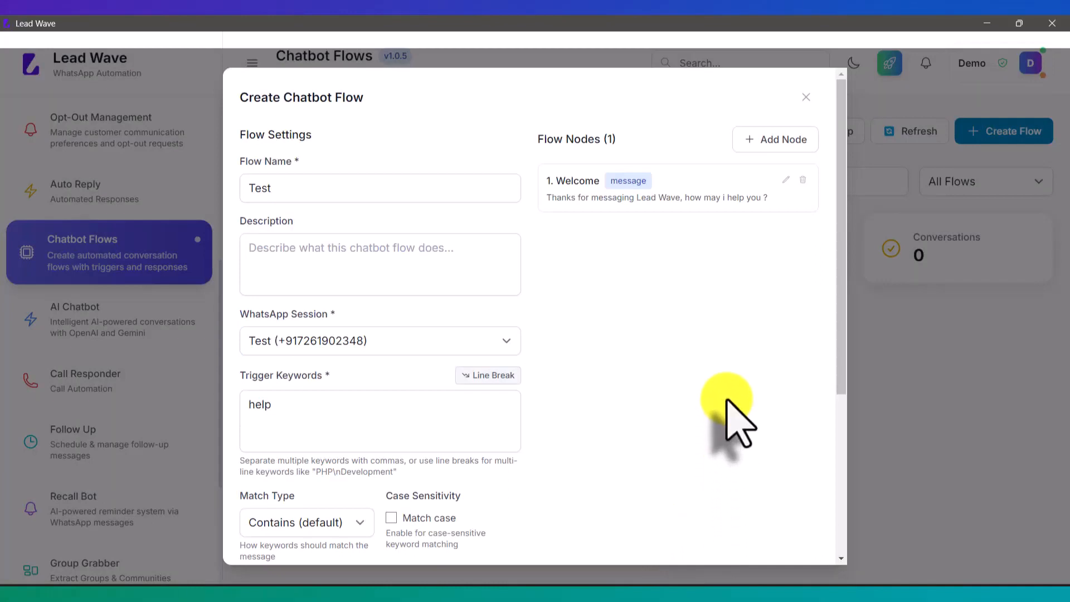
- Start a second flow node, name it "Name" and set its node type to Question
{"action": "left_click", "coordinate": [787, 142]}
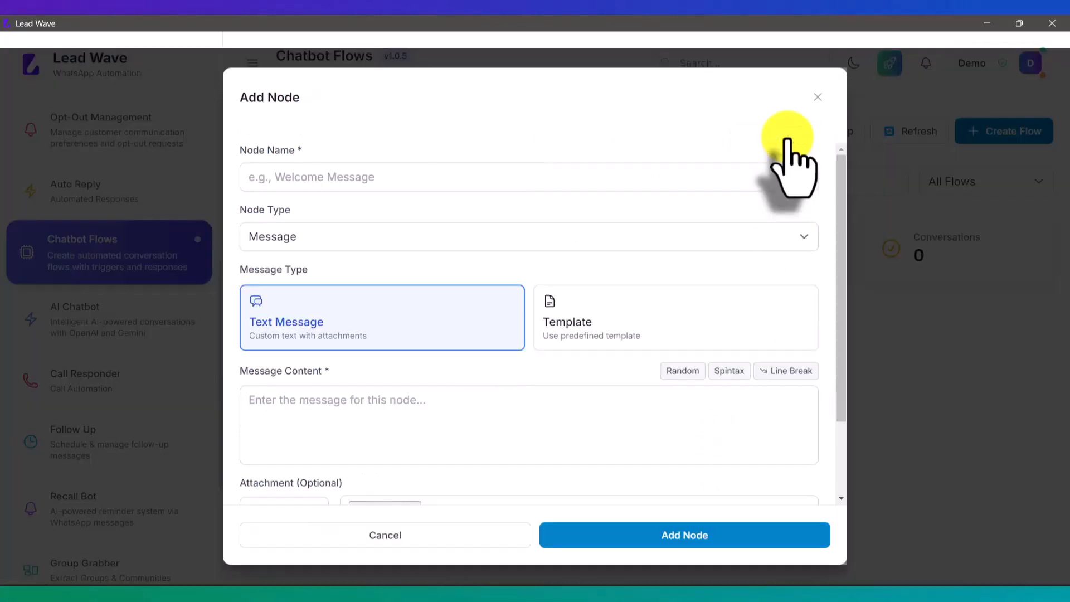
{"action": "left_click", "coordinate": [482, 175]}
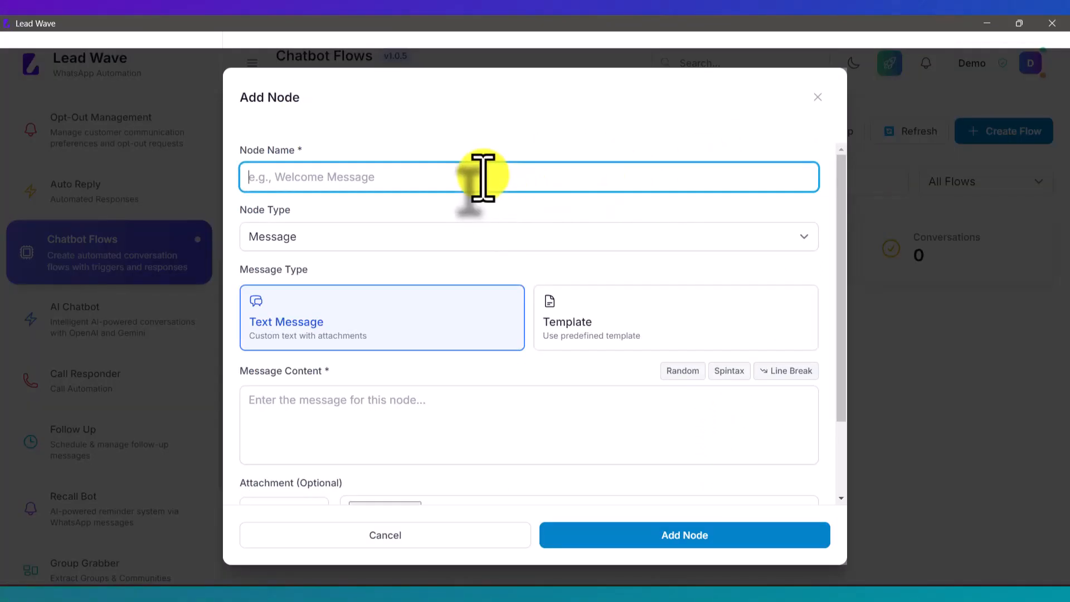
{"action": "type", "text": "Name"}
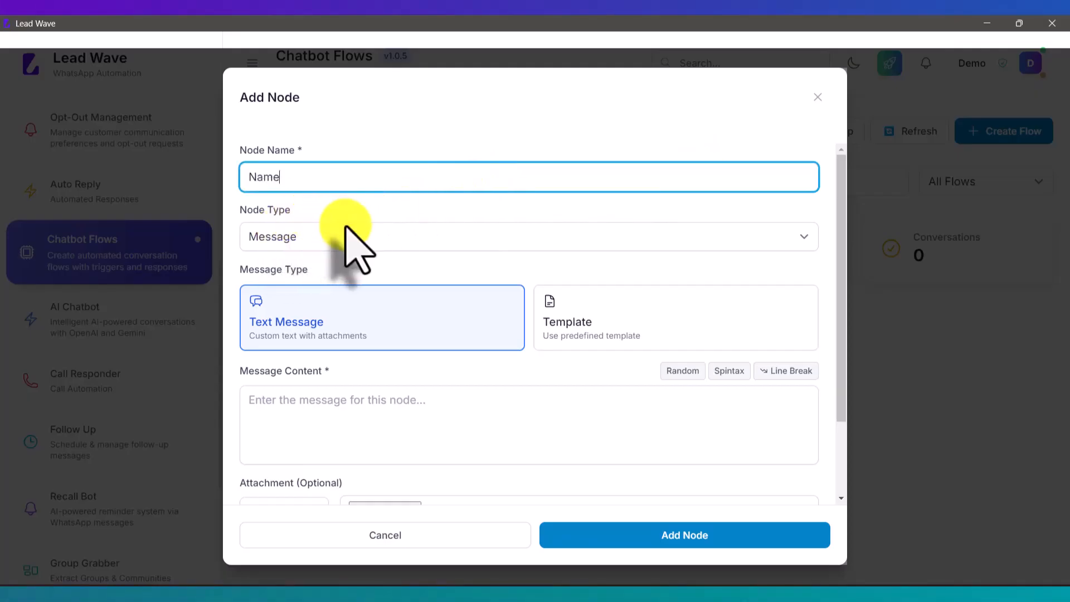
{"action": "left_click", "coordinate": [329, 245]}
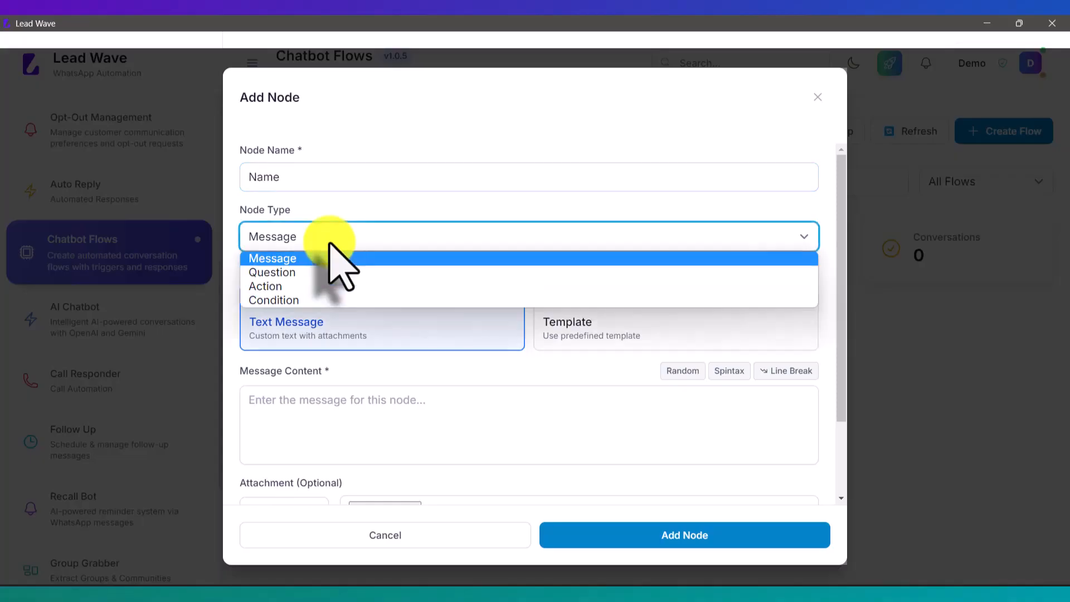
{"action": "left_click", "coordinate": [308, 271]}
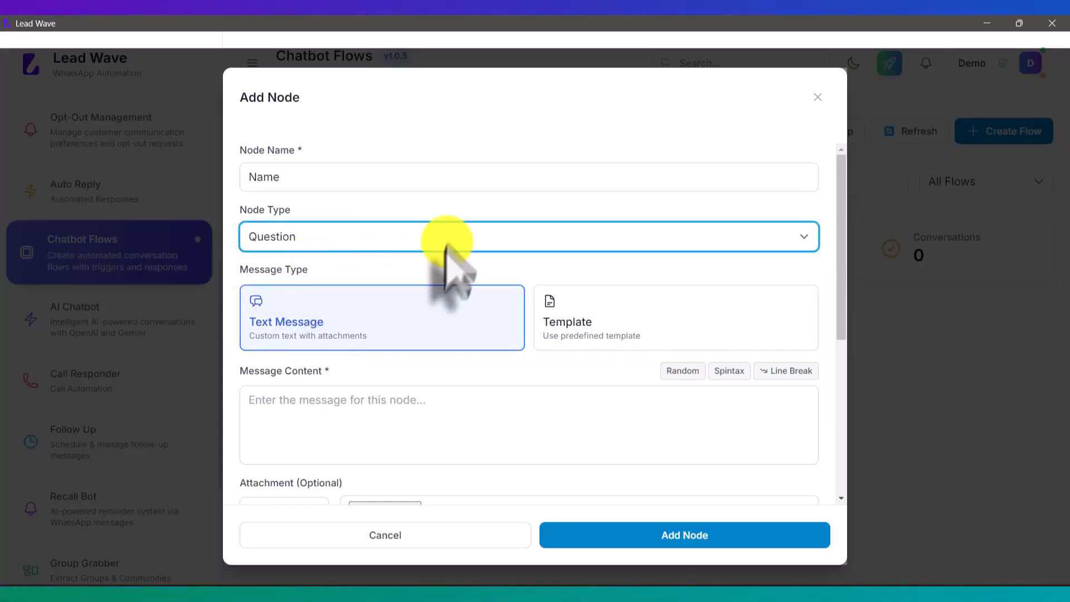
- Write the question node's message content "Please mention your name"
{"action": "left_click", "coordinate": [365, 411]}
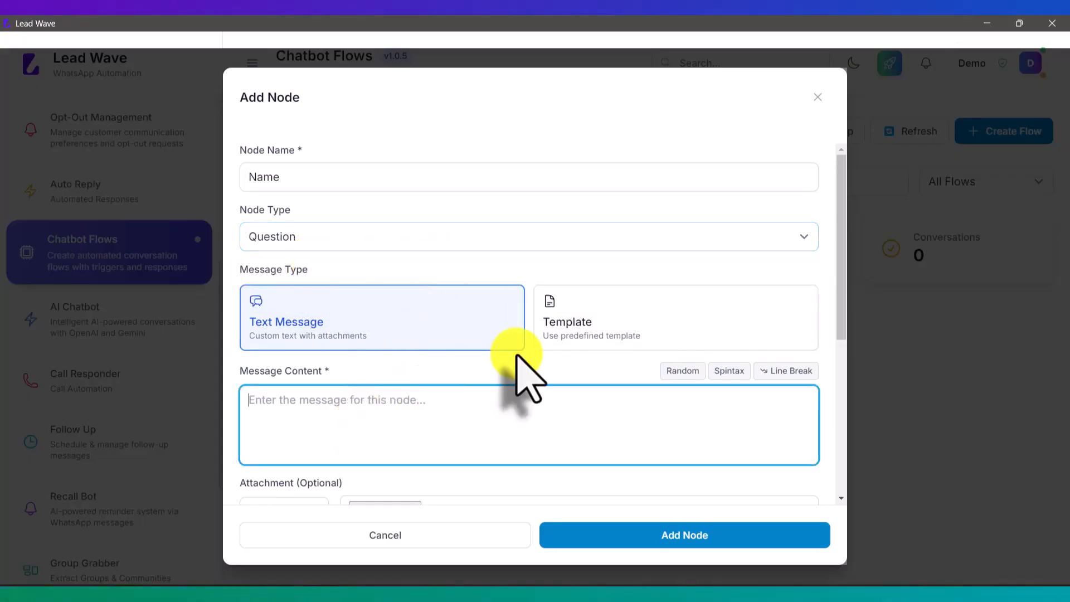
{"action": "type", "text": "Please "}
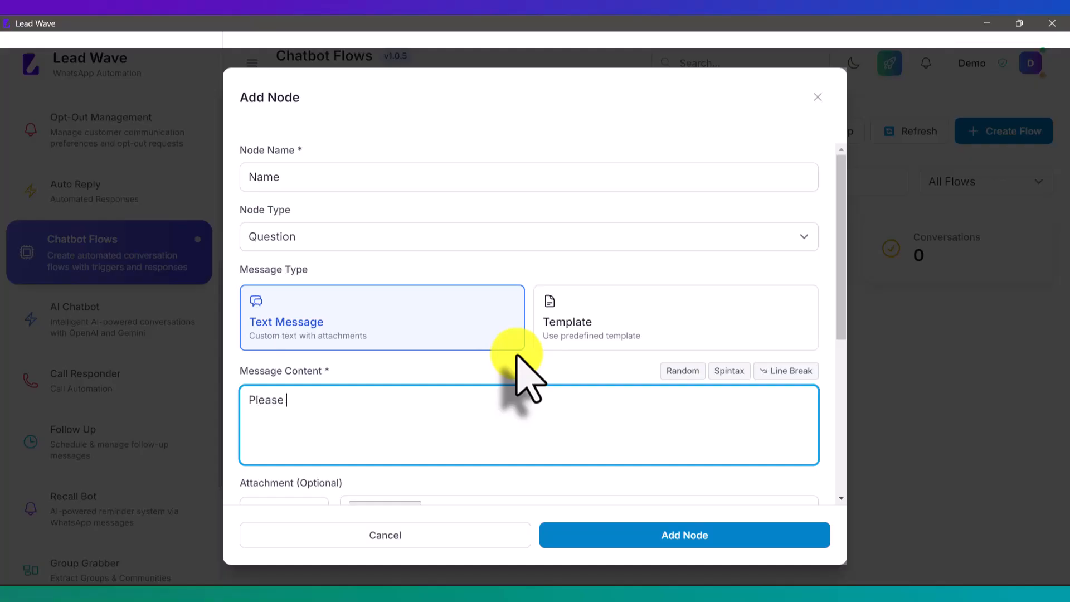
{"action": "type", "text": "mention your name"}
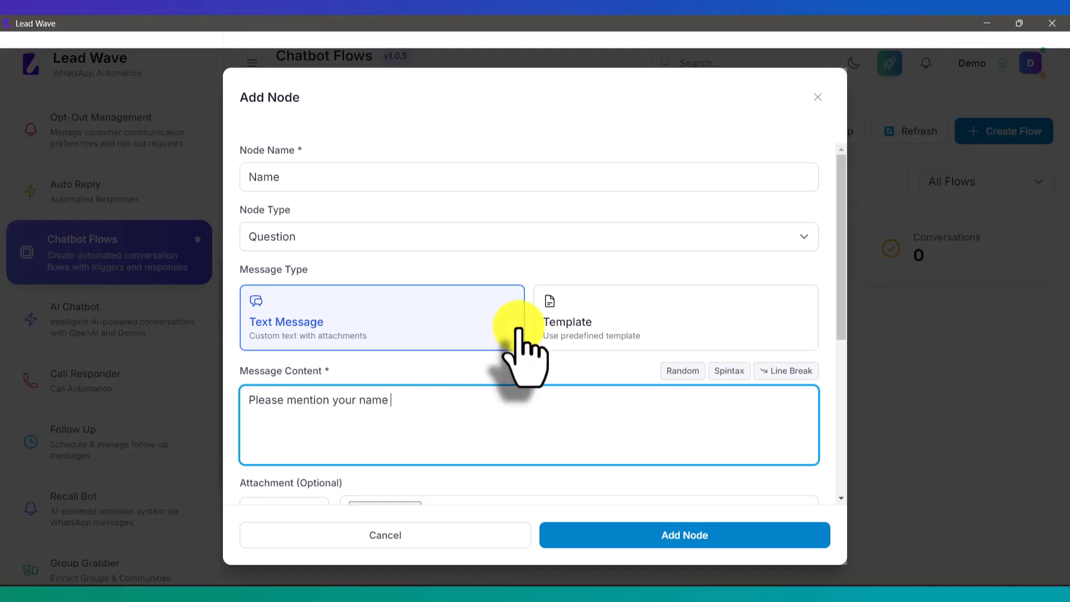
- Store the reply in an extract variable called "name" and add the node to the flow
{"action": "scroll", "coordinate": [518, 334], "scroll_direction": "down", "scroll_amount": 5}
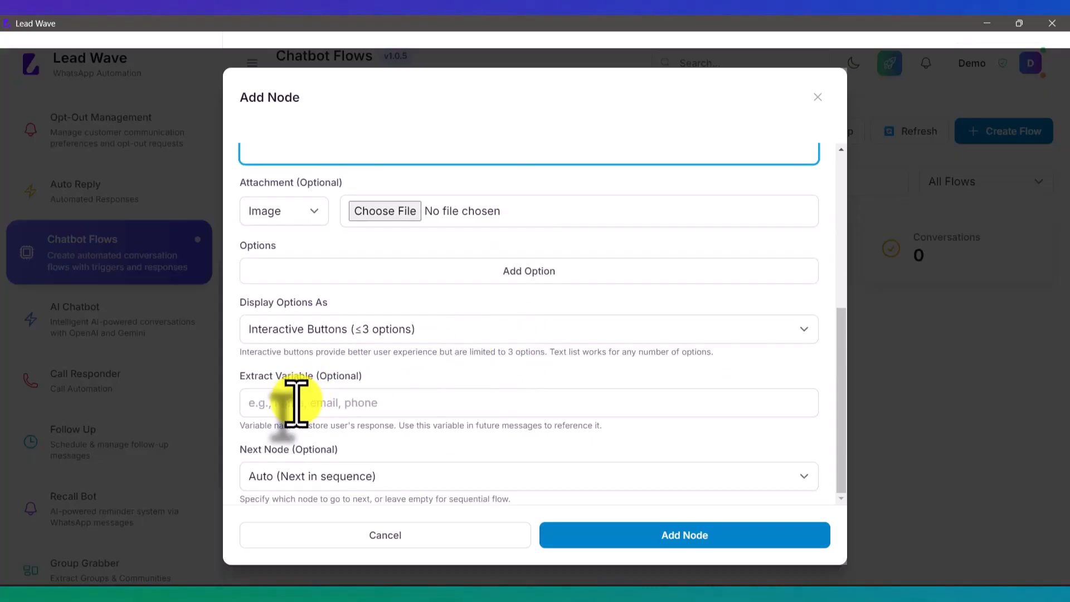
{"action": "left_click", "coordinate": [294, 405]}
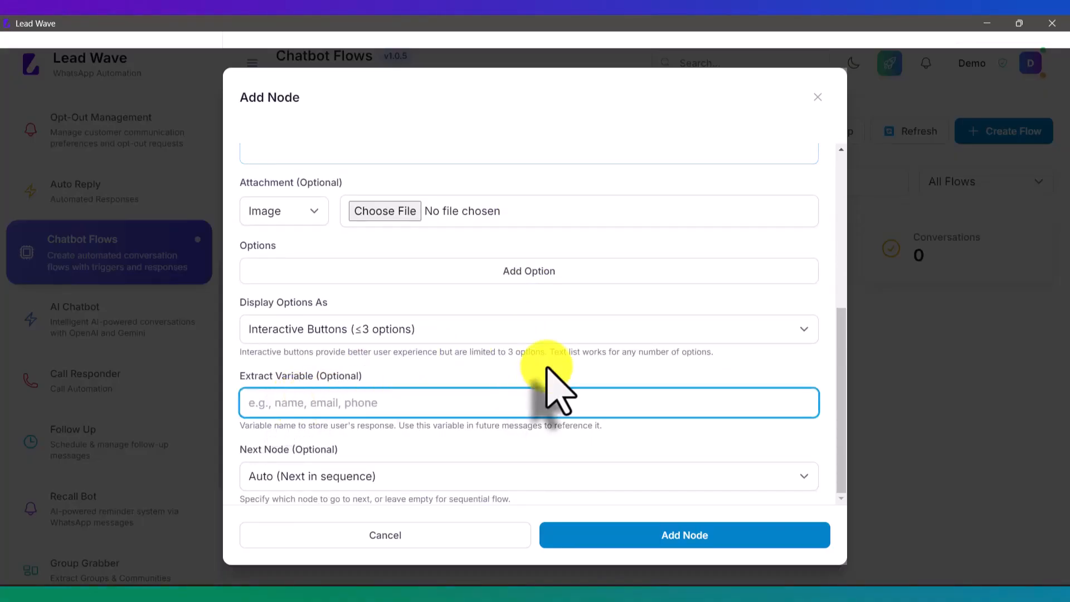
{"action": "type", "text": "name"}
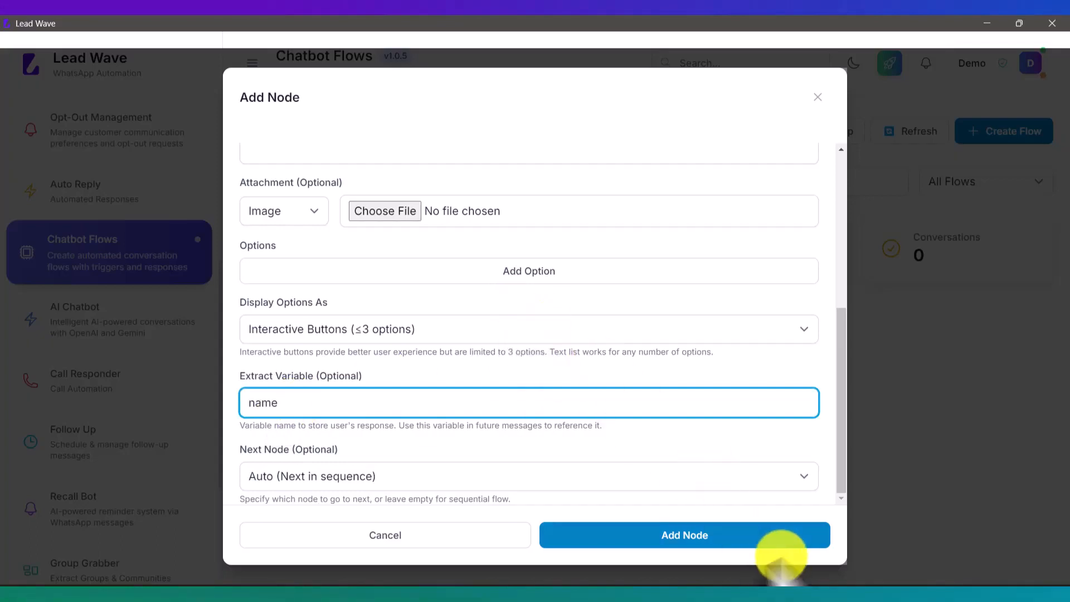
{"action": "left_click", "coordinate": [691, 537]}
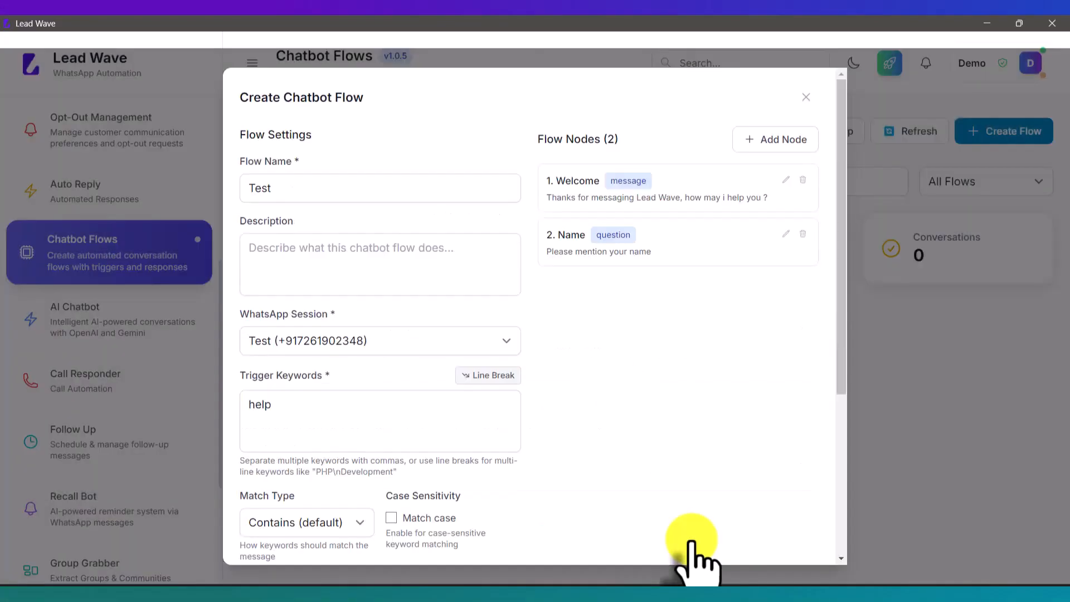
- Start a third flow node, name it "Products" and set its node type to Question
{"action": "left_click", "coordinate": [786, 140]}
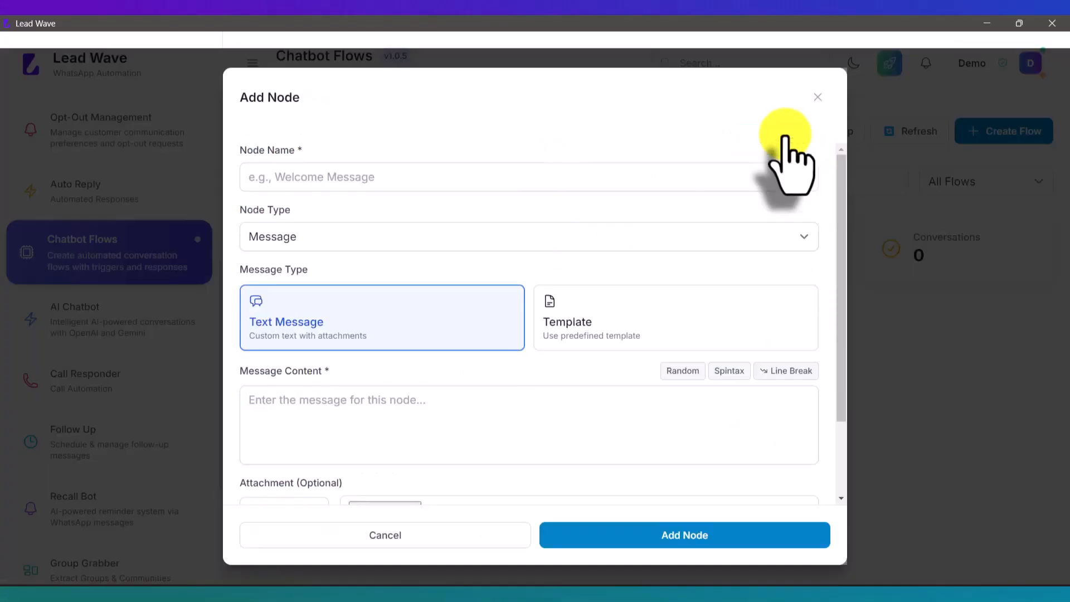
{"action": "left_click", "coordinate": [446, 167]}
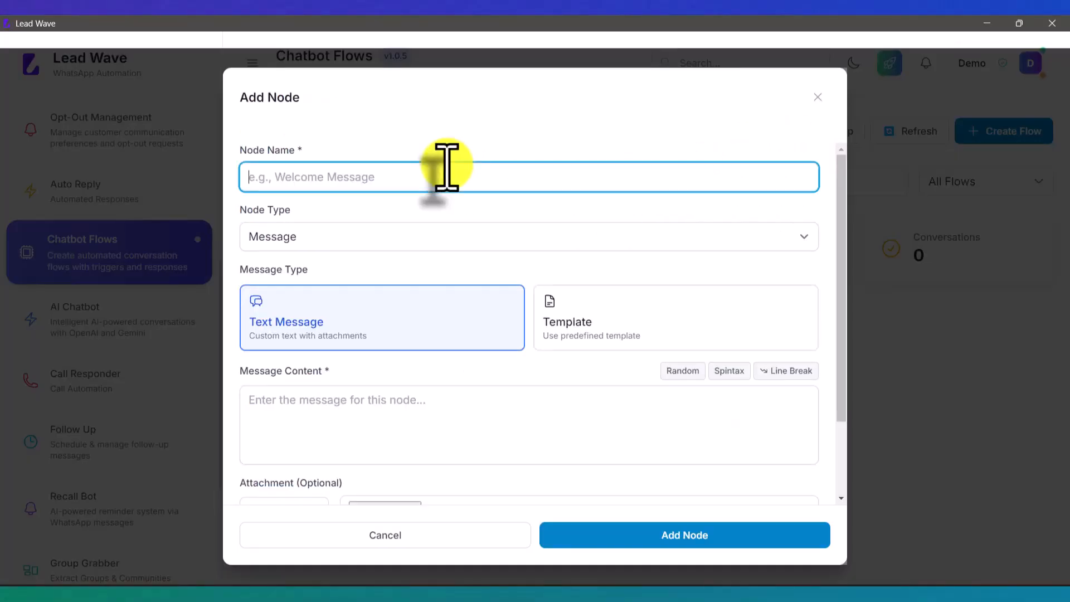
{"action": "type", "text": "Pro"}
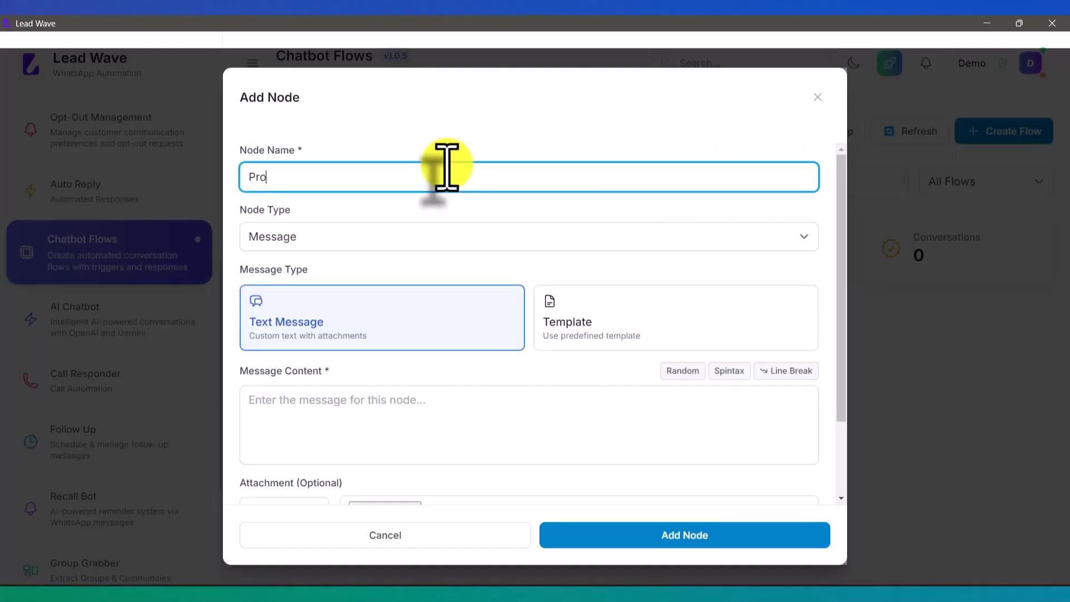
{"action": "type", "text": "ducts"}
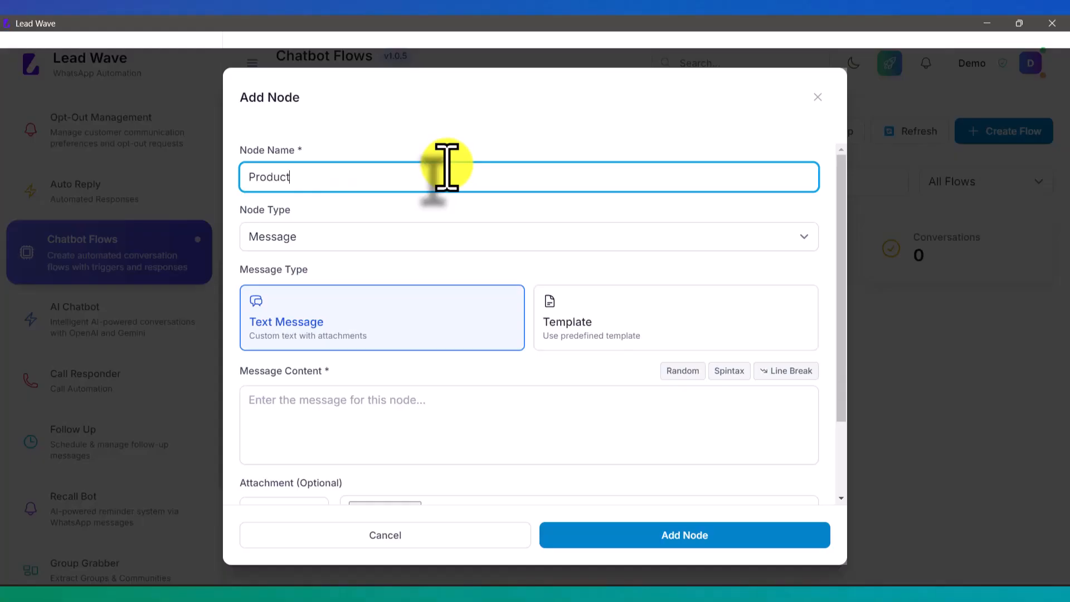
{"action": "left_click", "coordinate": [296, 236]}
{"action": "left_click", "coordinate": [287, 271]}
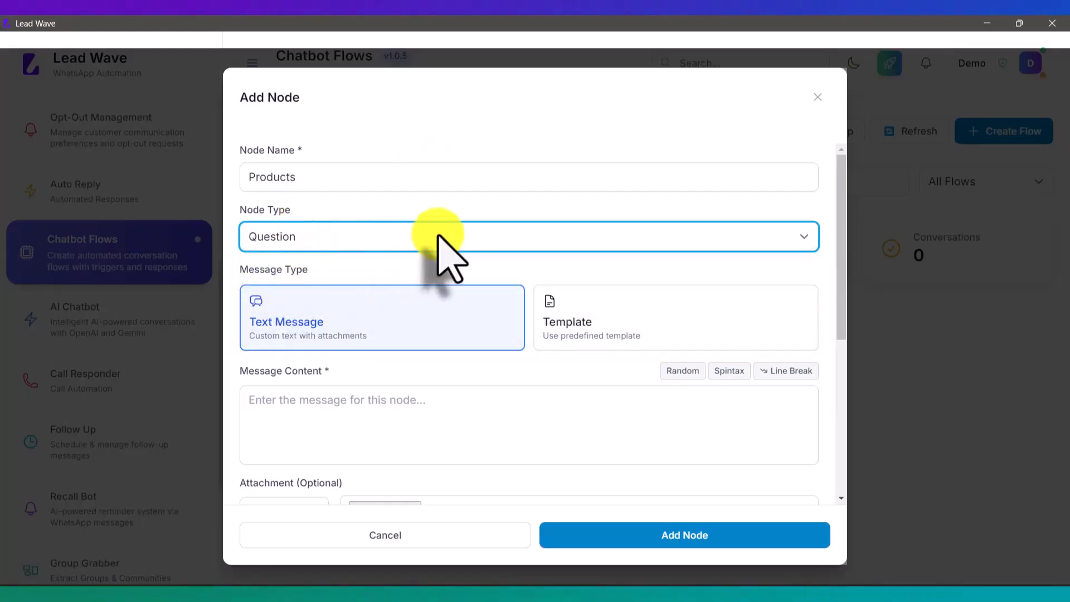
- Write the Products node's message content "Hello {{name}}, which product are you interested in ?"
{"action": "scroll", "coordinate": [439, 248], "scroll_direction": "down", "scroll_amount": 2}
{"action": "left_click", "coordinate": [418, 259]}
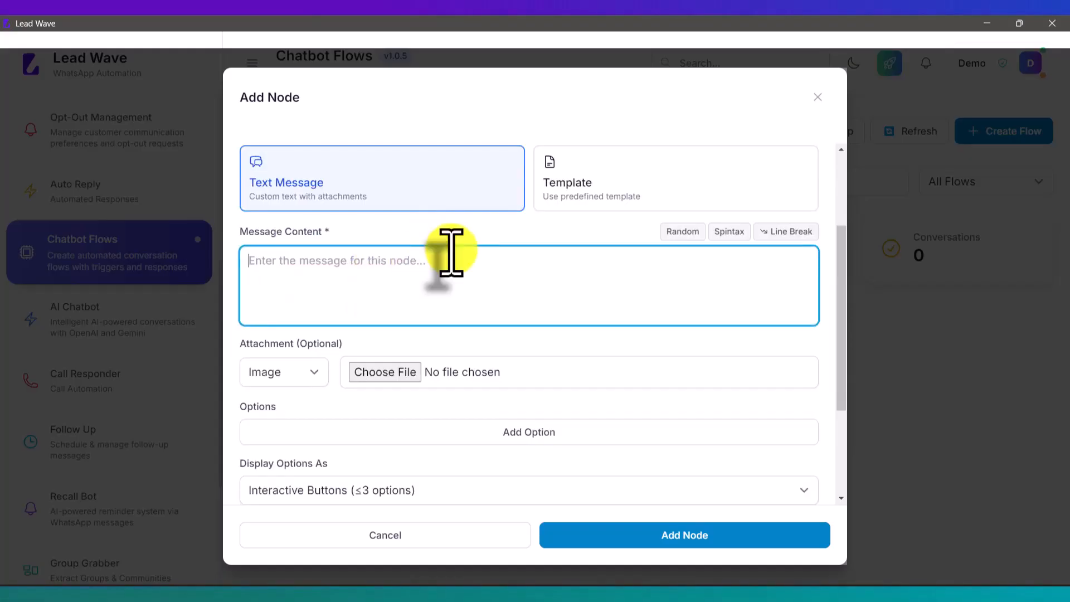
{"action": "type", "text": "Hello "}
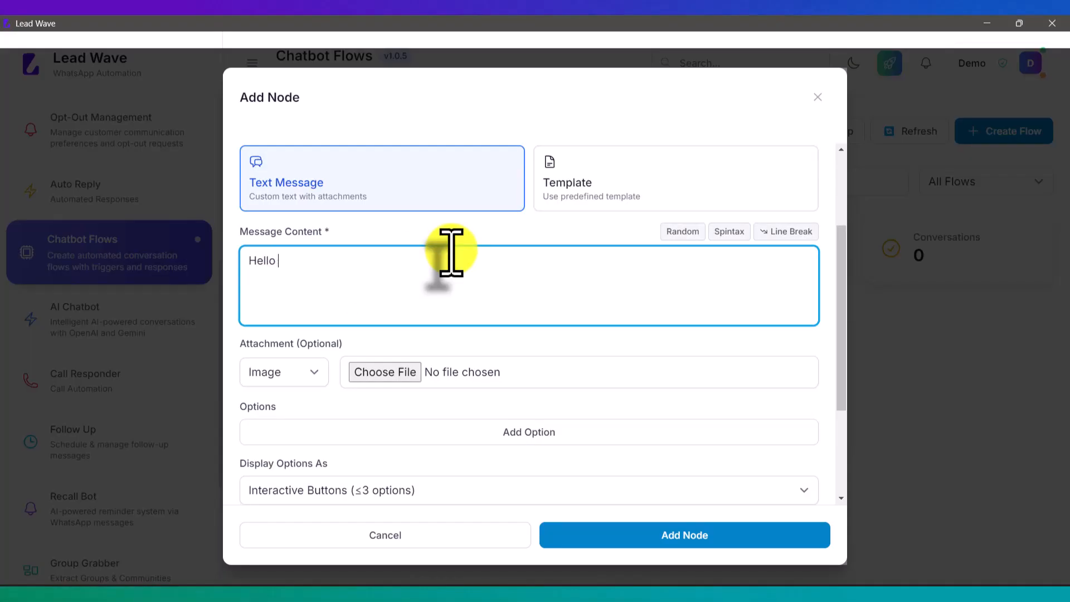
{"action": "type", "text": "{{name"}
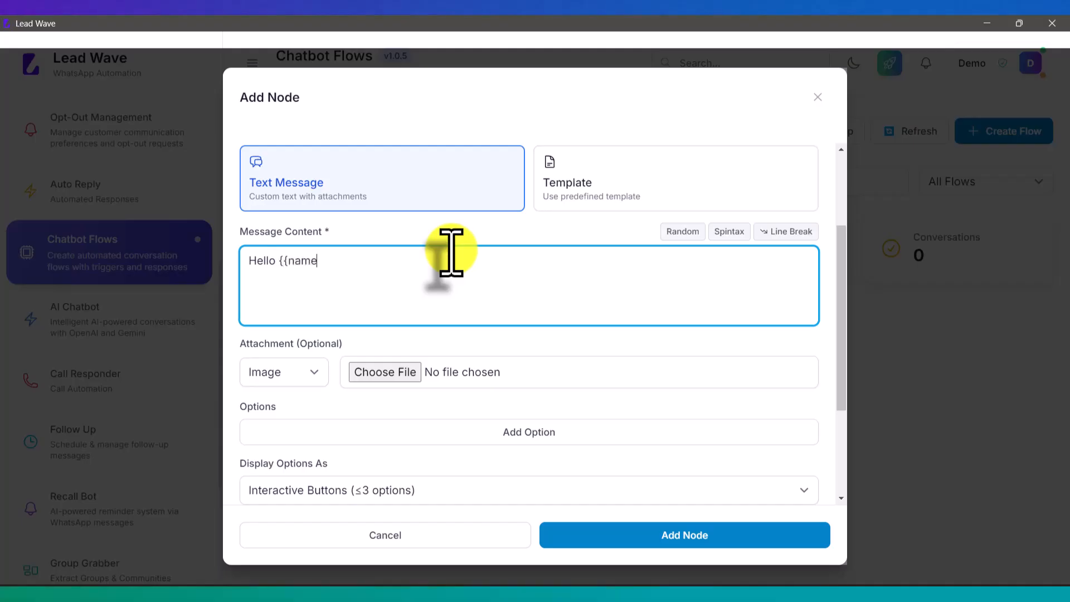
{"action": "type", "text": "}}"}
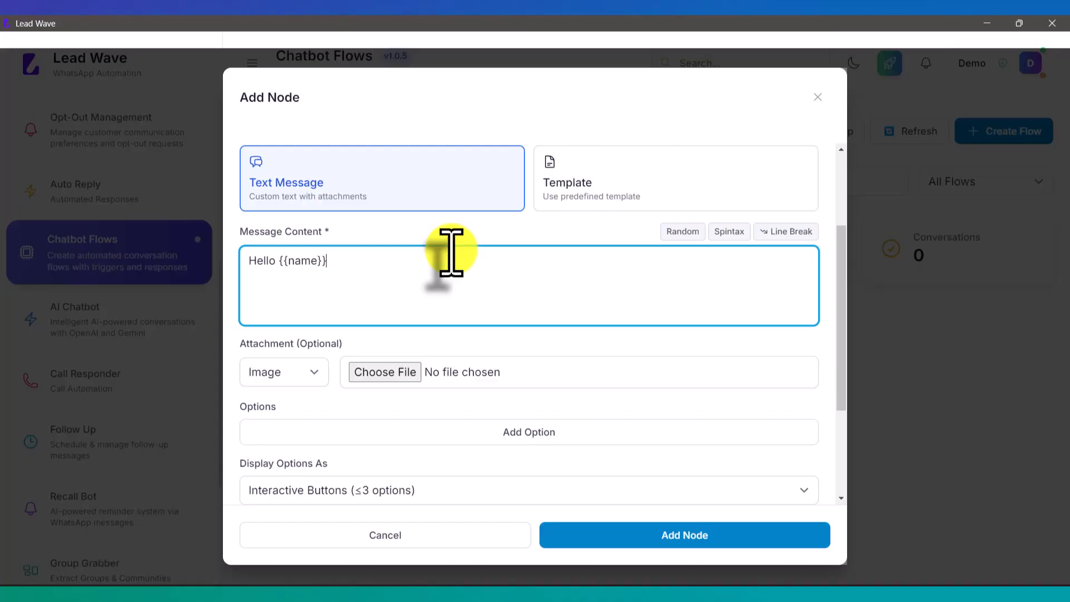
{"action": "type", "text": ", w"}
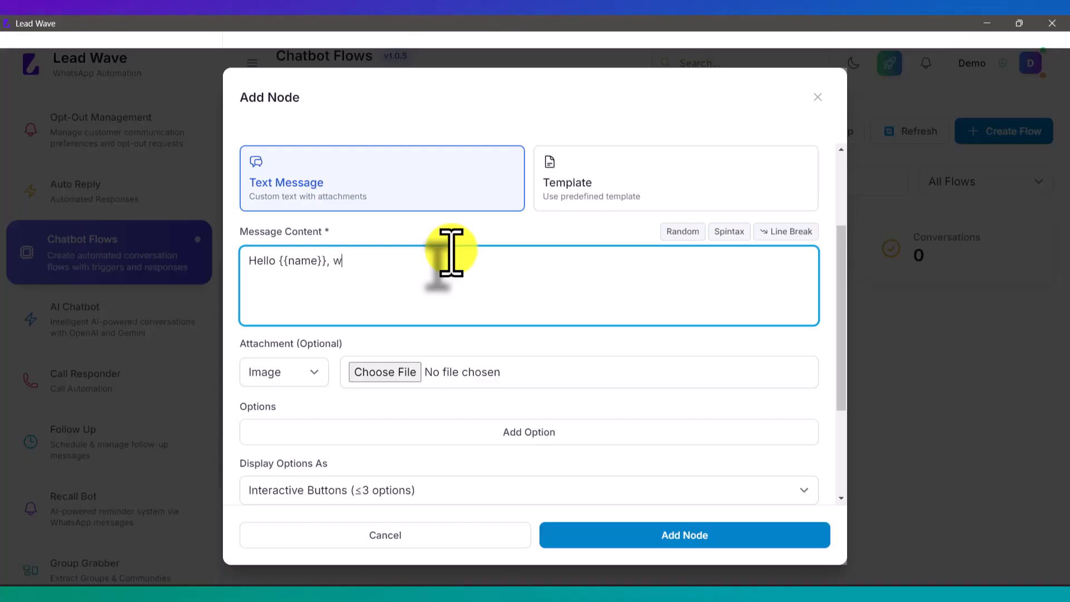
{"action": "type", "text": "hich product are yo"}
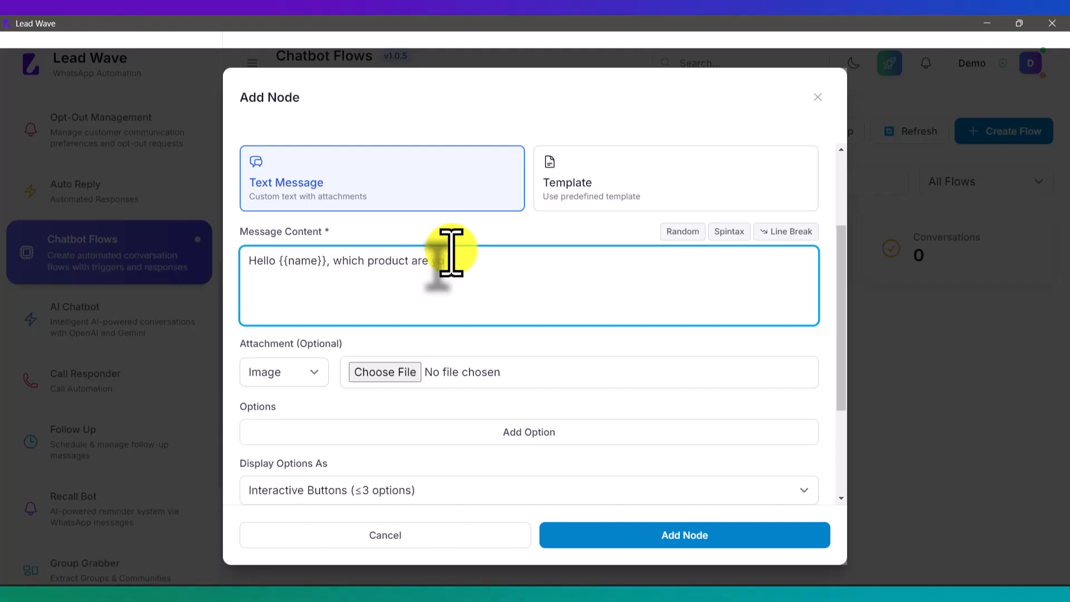
{"action": "type", "text": "u interested"}
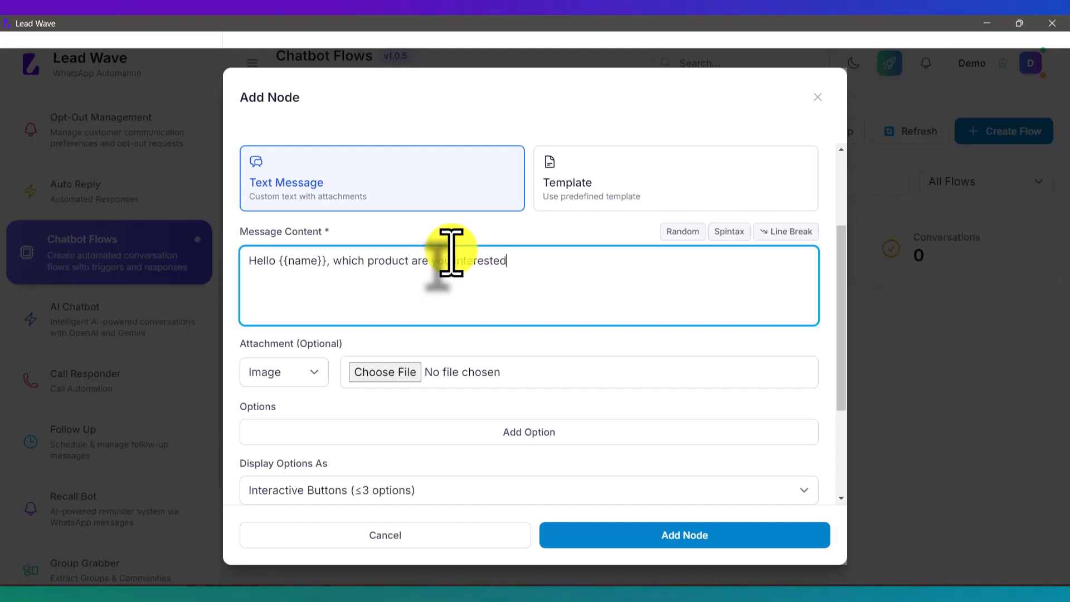
{"action": "type", "text": " in ?"}
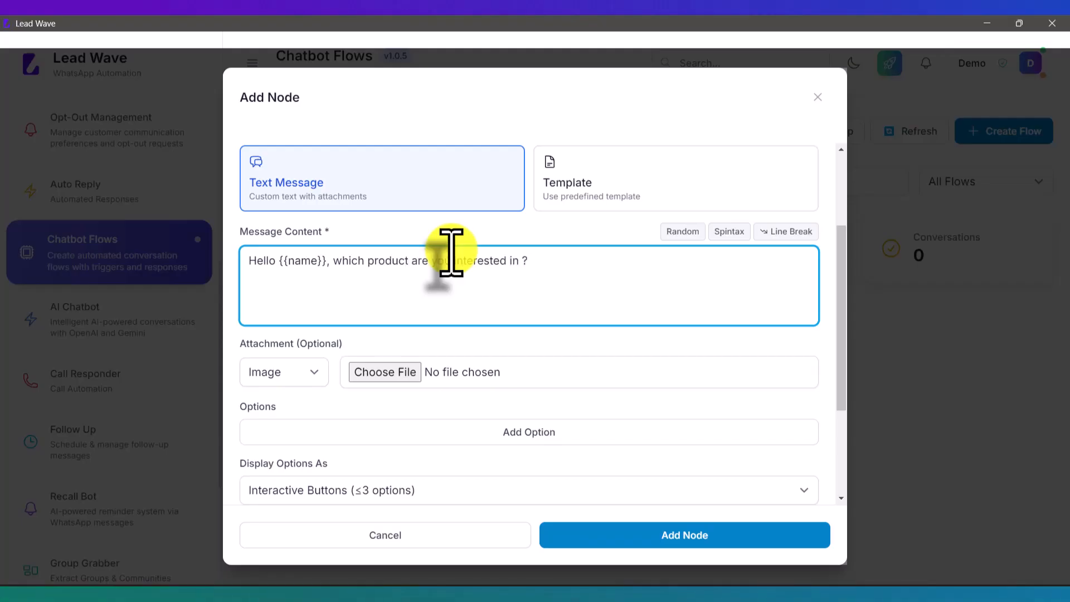
- Give the Products question three answer options: "Lead Wave", "Lead Flow" and "Whatsapp API"
{"action": "scroll", "coordinate": [418, 245], "scroll_direction": "down", "scroll_amount": 2}
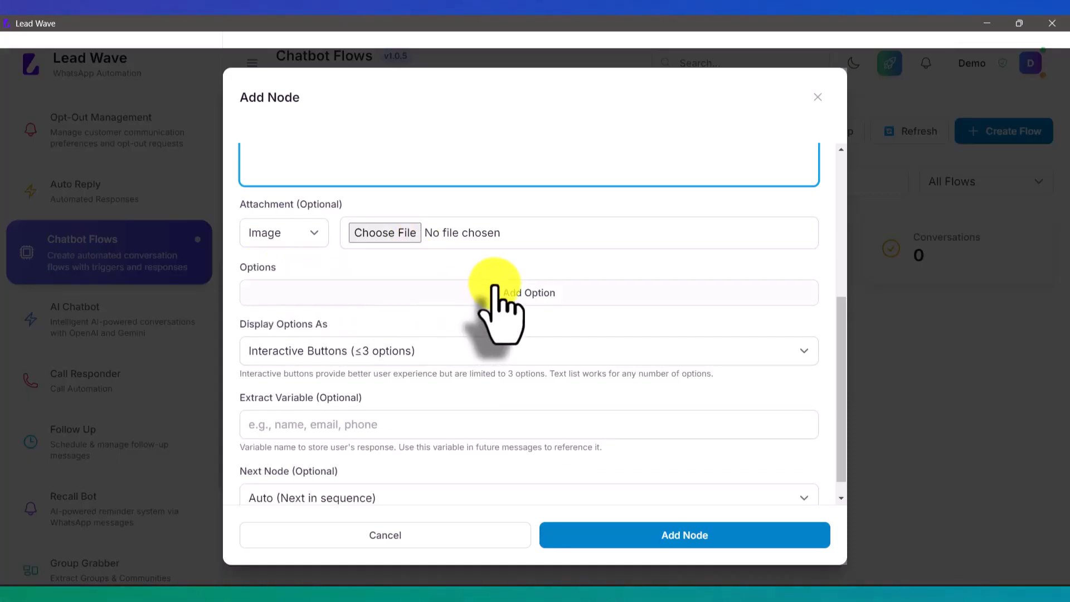
{"action": "left_click", "coordinate": [525, 291]}
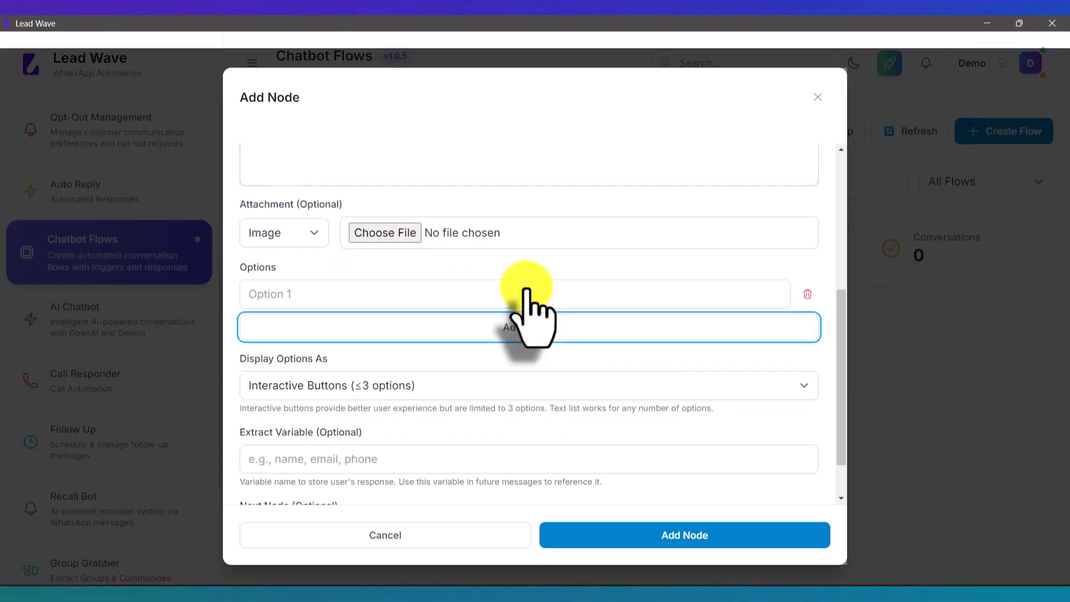
{"action": "left_click", "coordinate": [356, 293]}
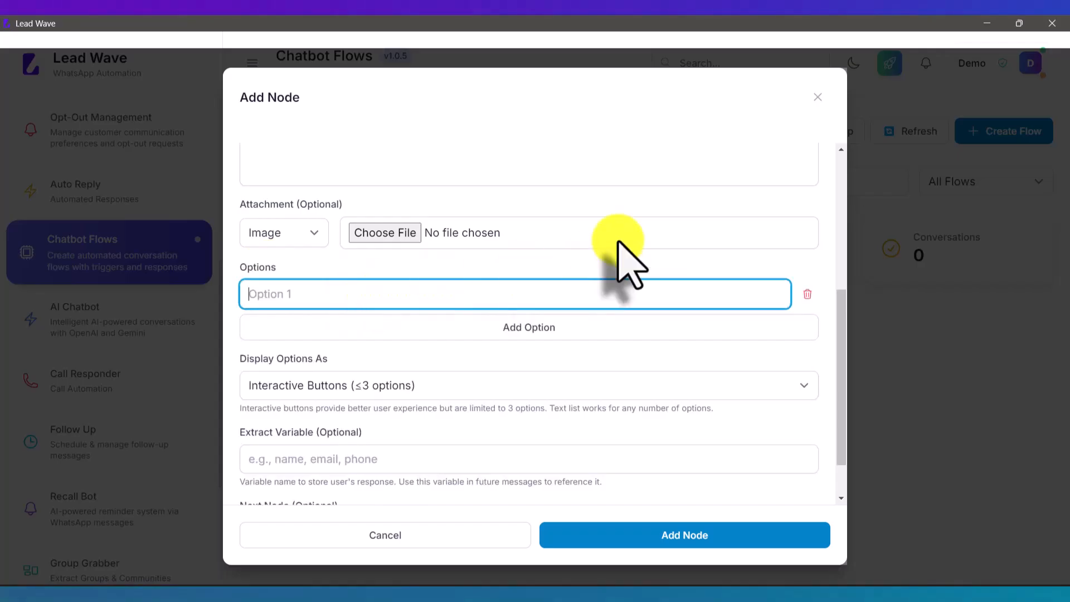
{"action": "type", "text": "Lead Wave"}
{"action": "left_click", "coordinate": [490, 330]}
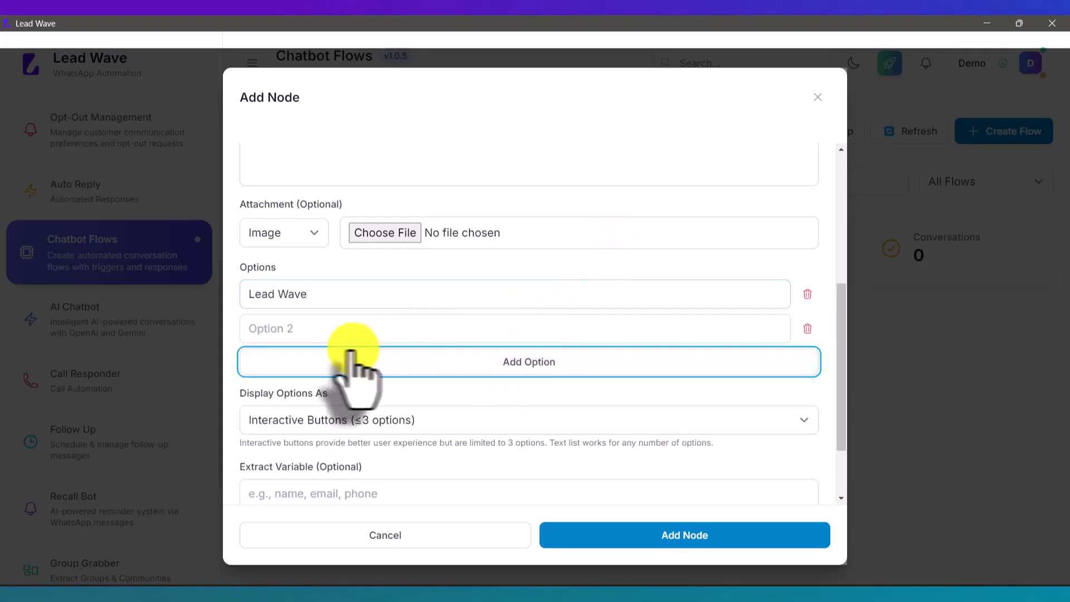
{"action": "left_click", "coordinate": [327, 333]}
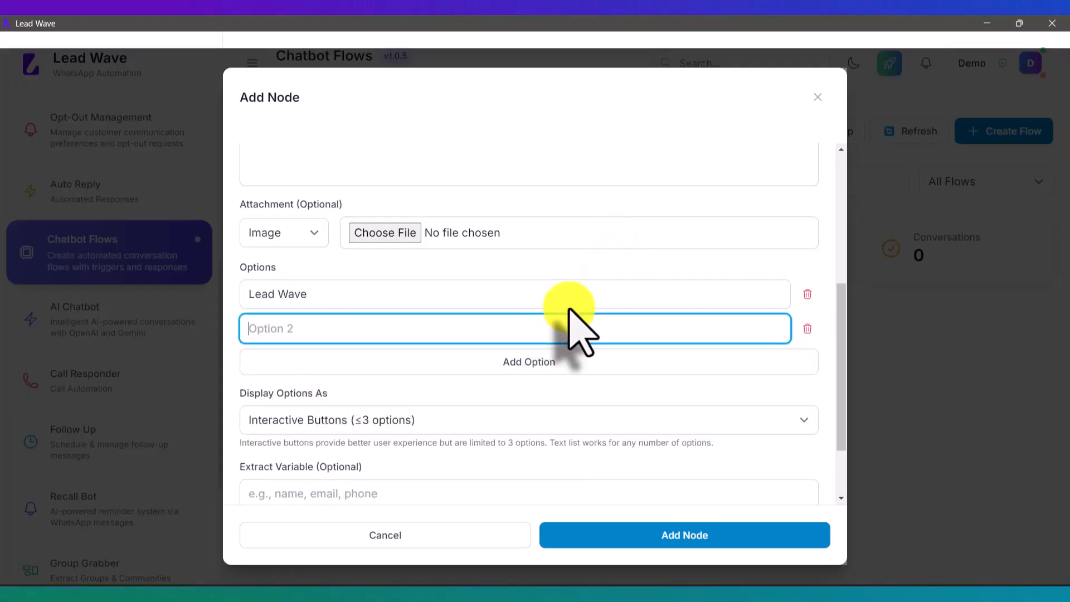
{"action": "type", "text": "Lead Flow"}
{"action": "left_click", "coordinate": [545, 361]}
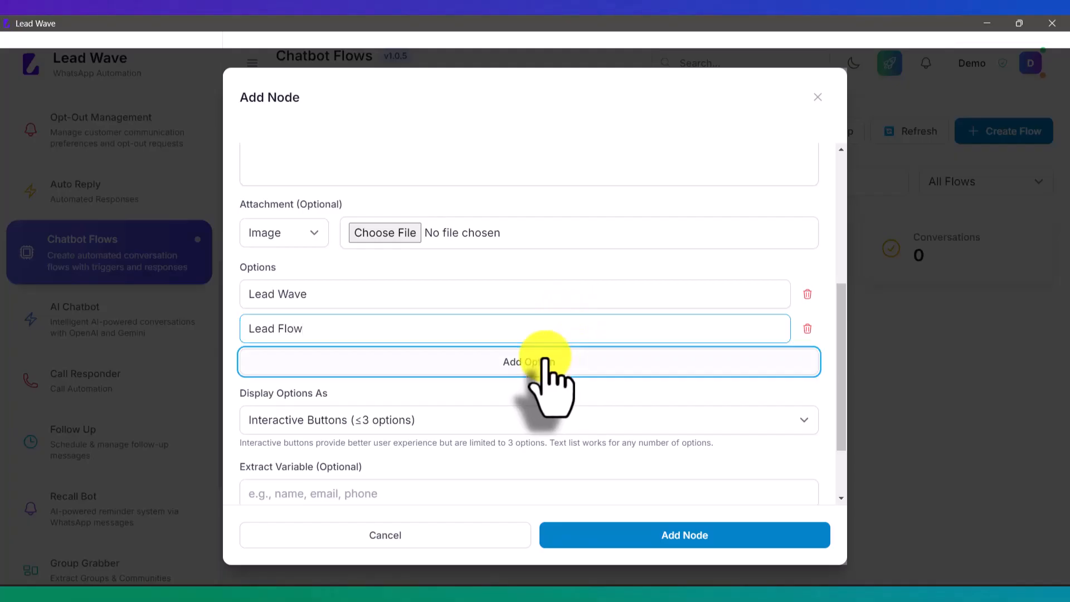
{"action": "left_click", "coordinate": [317, 362]}
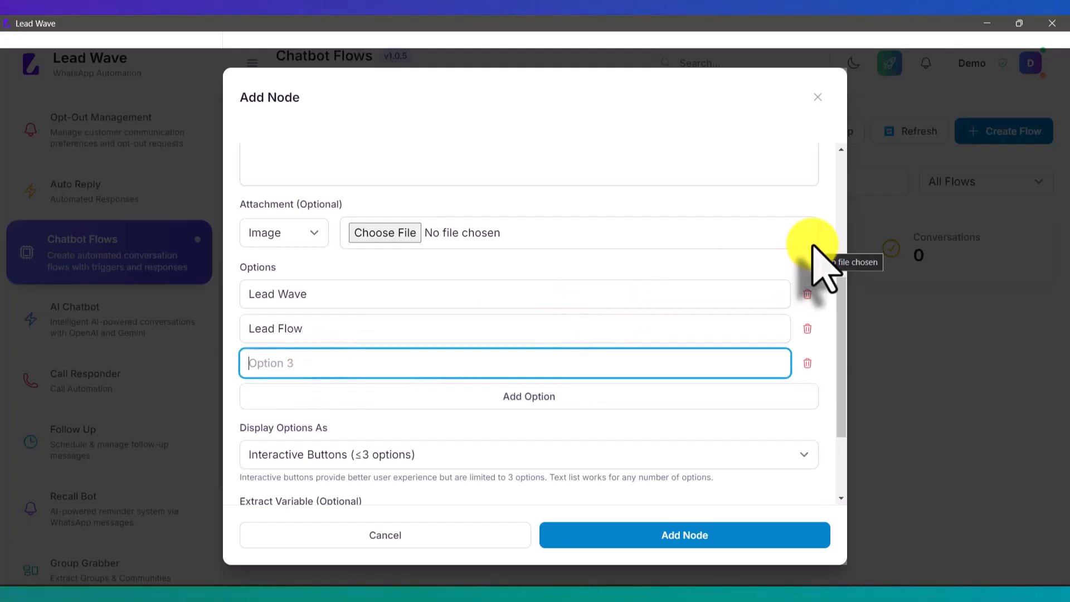
{"action": "type", "text": "Whats"}
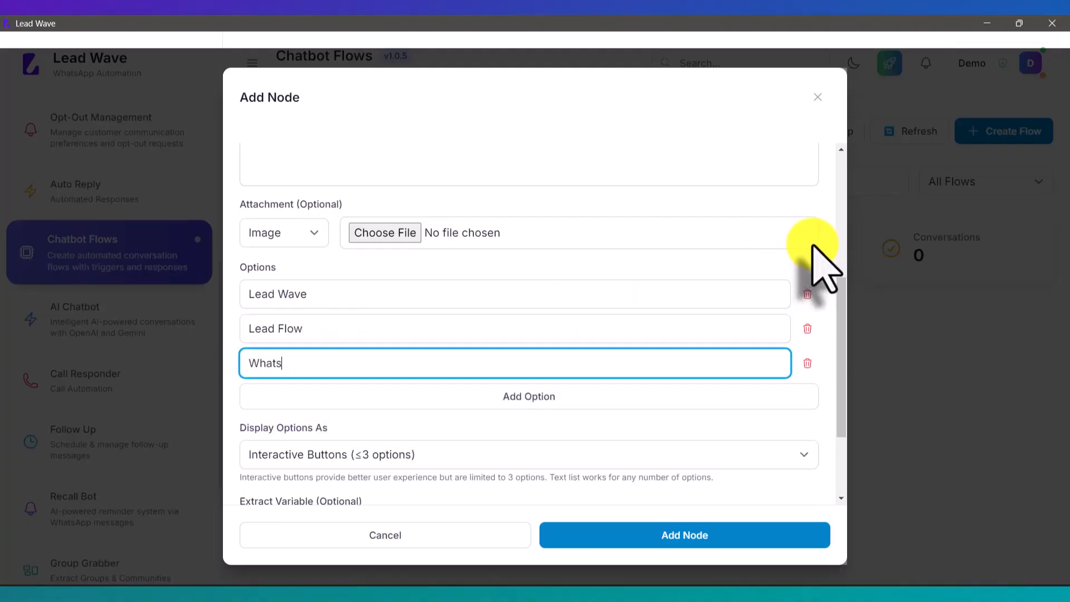
{"action": "type", "text": "app API"}
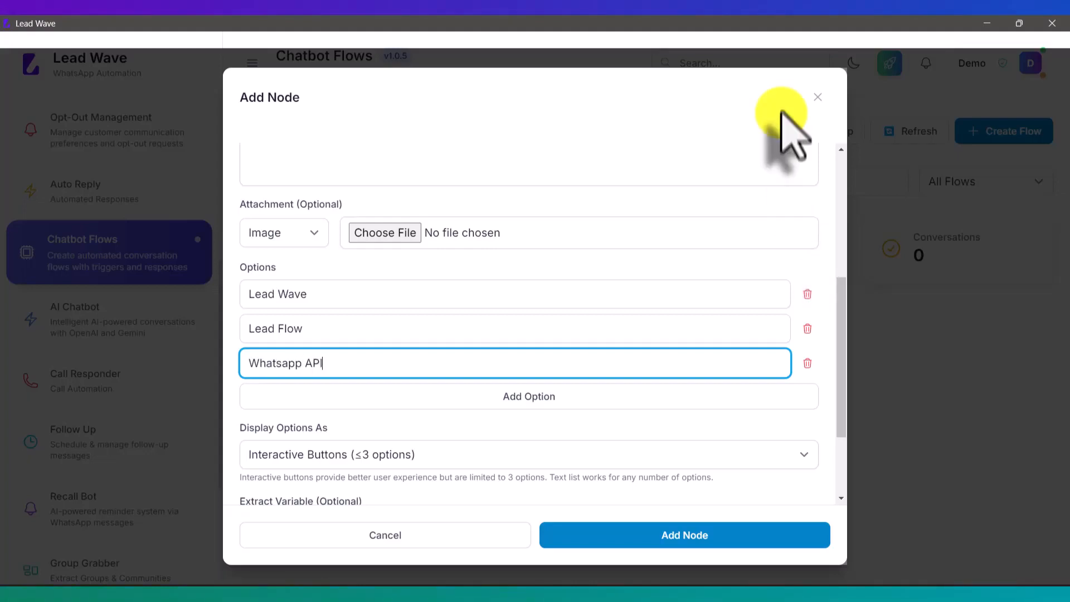
{"action": "scroll", "coordinate": [679, 161], "scroll_direction": "down", "scroll_amount": 2}
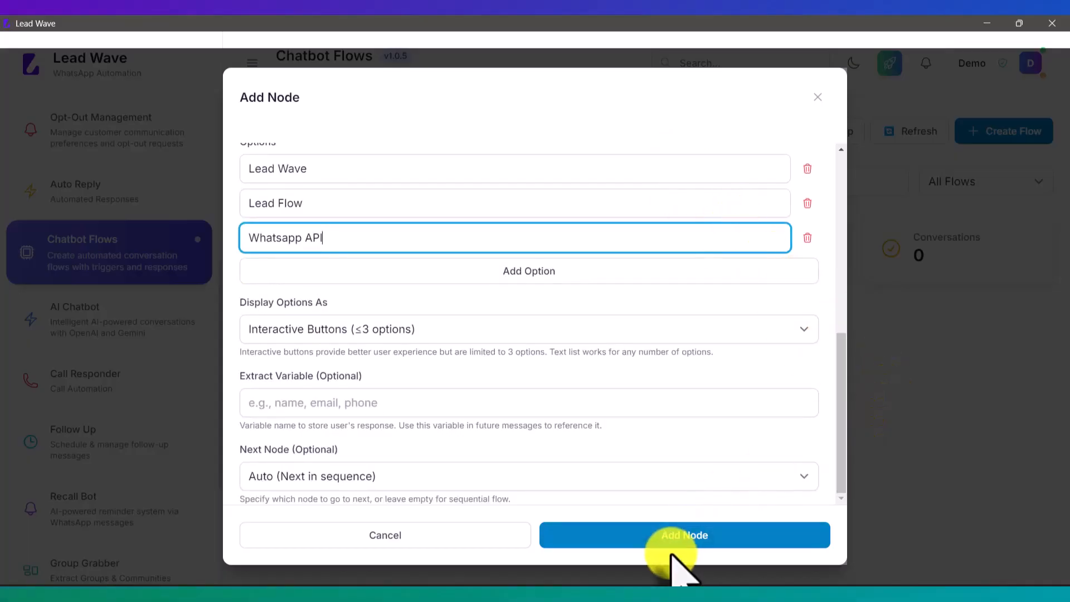
- Add the Products node to the flow and set the Welcome node's next node to "2. Name"
{"action": "left_click", "coordinate": [677, 538]}
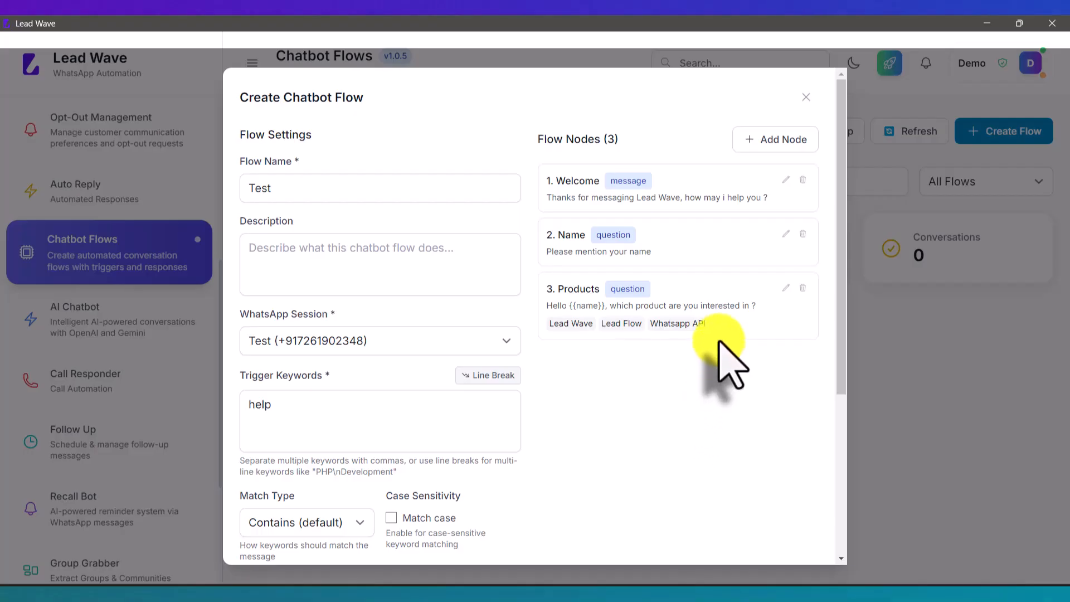
{"action": "left_click", "coordinate": [787, 180]}
{"action": "scroll", "coordinate": [549, 273], "scroll_direction": "down", "scroll_amount": 3}
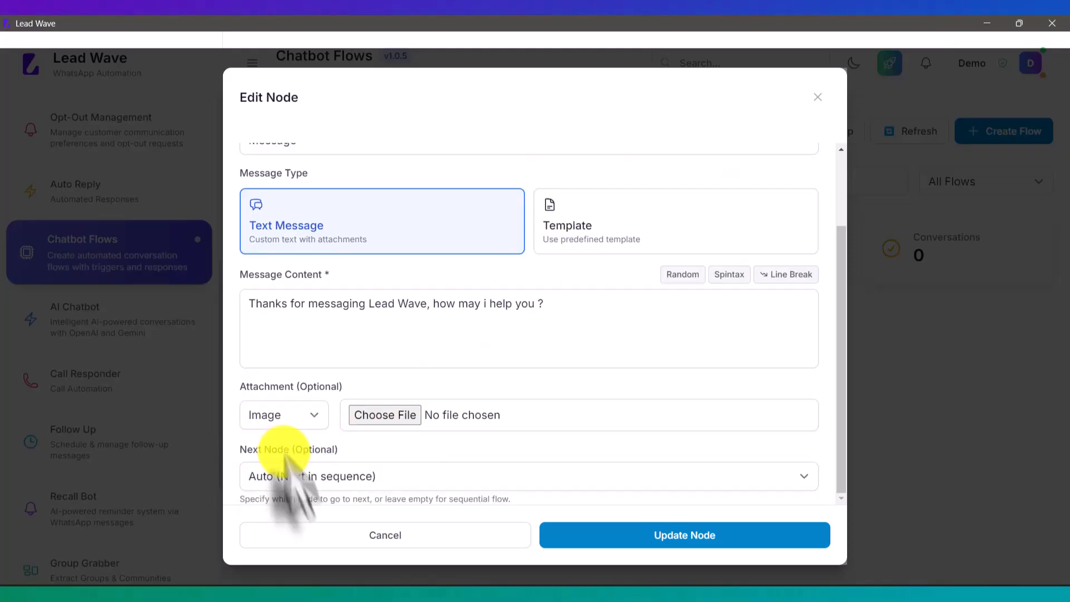
{"action": "left_click", "coordinate": [293, 484]}
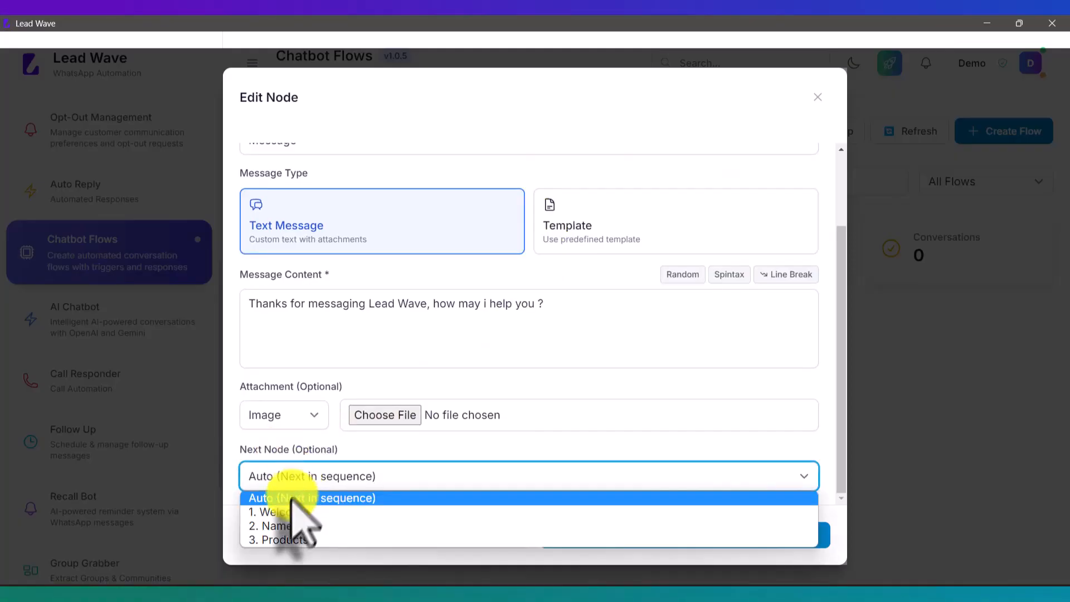
{"action": "left_click", "coordinate": [284, 525]}
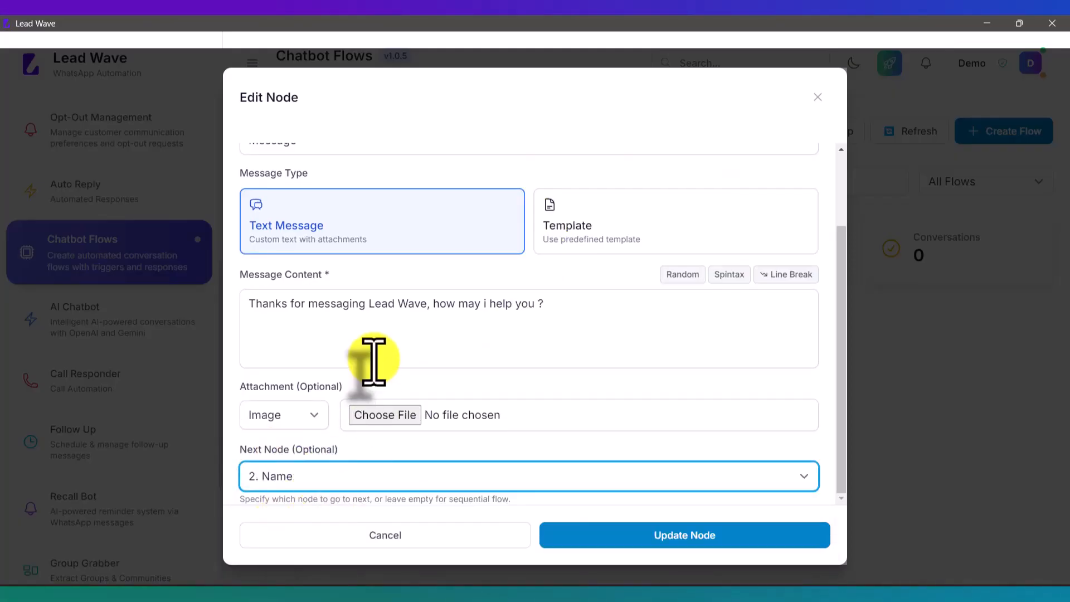
{"action": "left_click", "coordinate": [691, 536]}
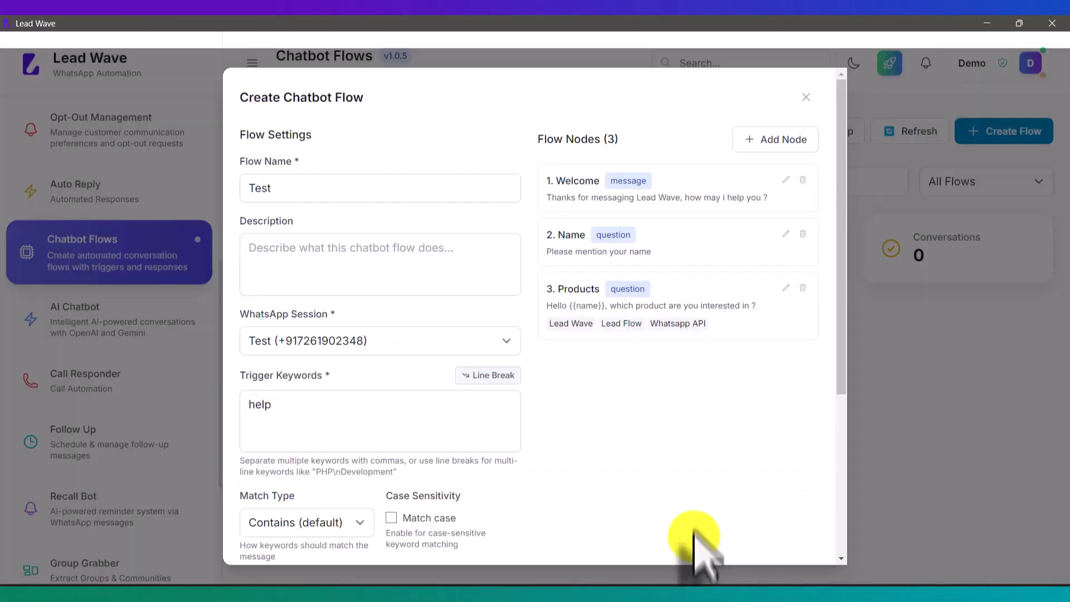
- Set the Name node's next node to "3. Products" and save the new chatbot flow
{"action": "left_click", "coordinate": [786, 235]}
{"action": "scroll", "coordinate": [449, 362], "scroll_direction": "down", "scroll_amount": 5}
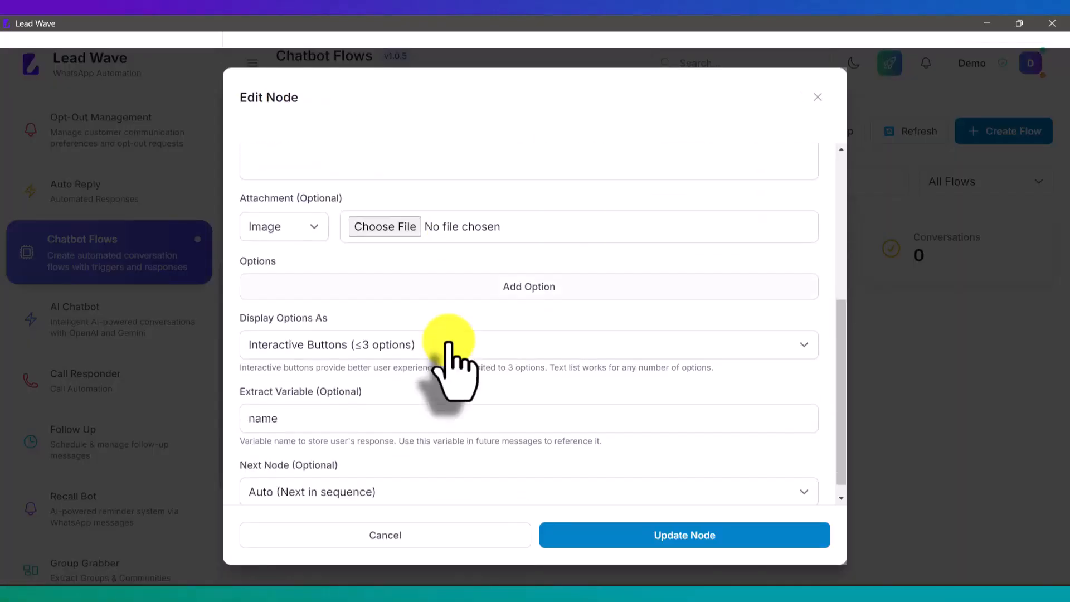
{"action": "left_click", "coordinate": [336, 478]}
{"action": "left_click", "coordinate": [308, 539]}
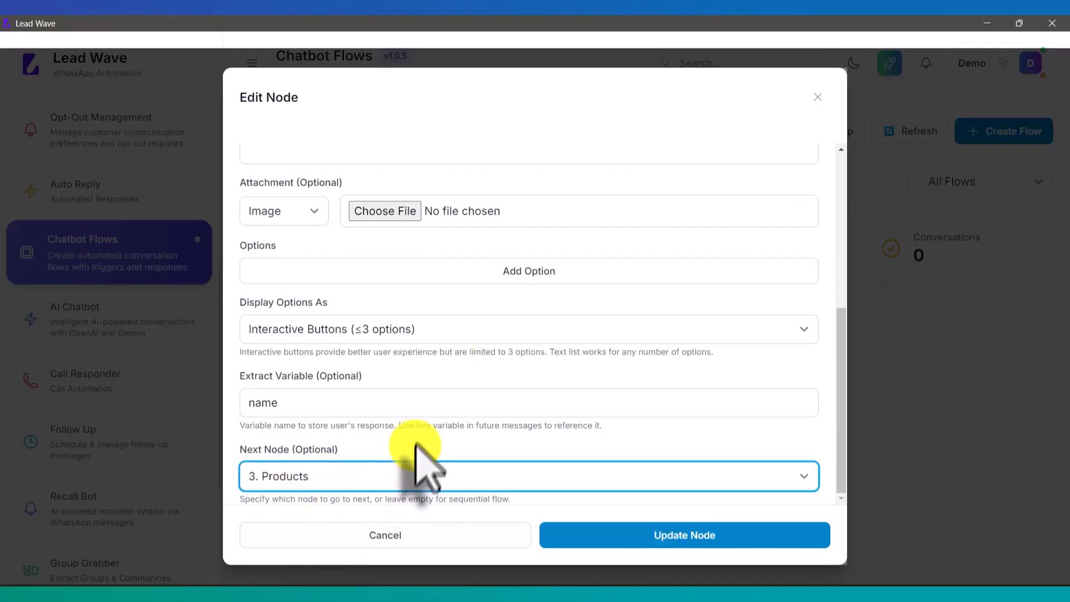
{"action": "left_click", "coordinate": [697, 534]}
{"action": "scroll", "coordinate": [685, 440], "scroll_direction": "down", "scroll_amount": 5}
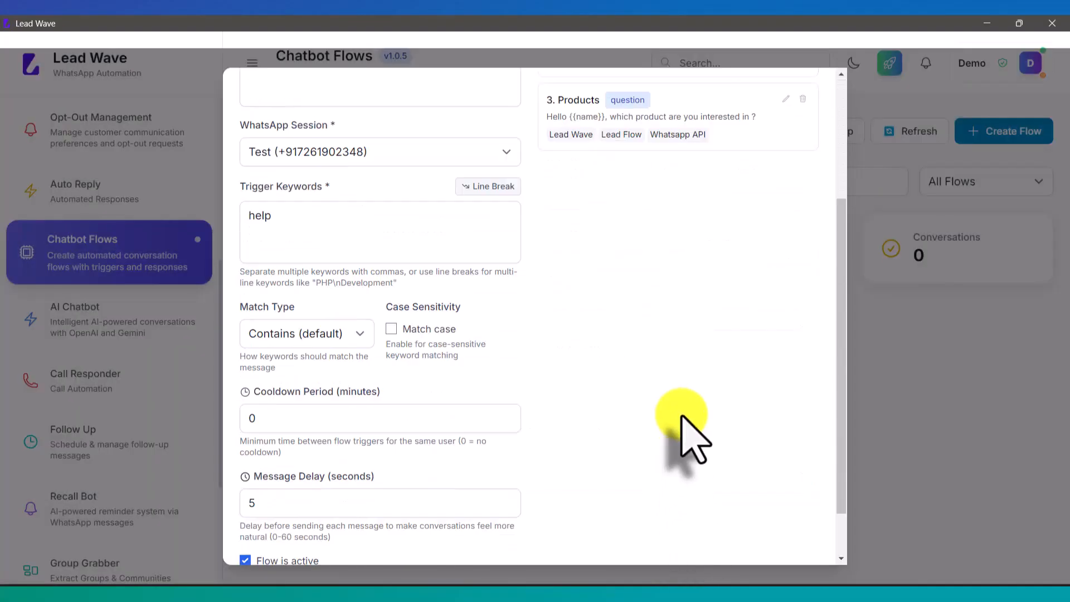
{"action": "left_click", "coordinate": [680, 538]}
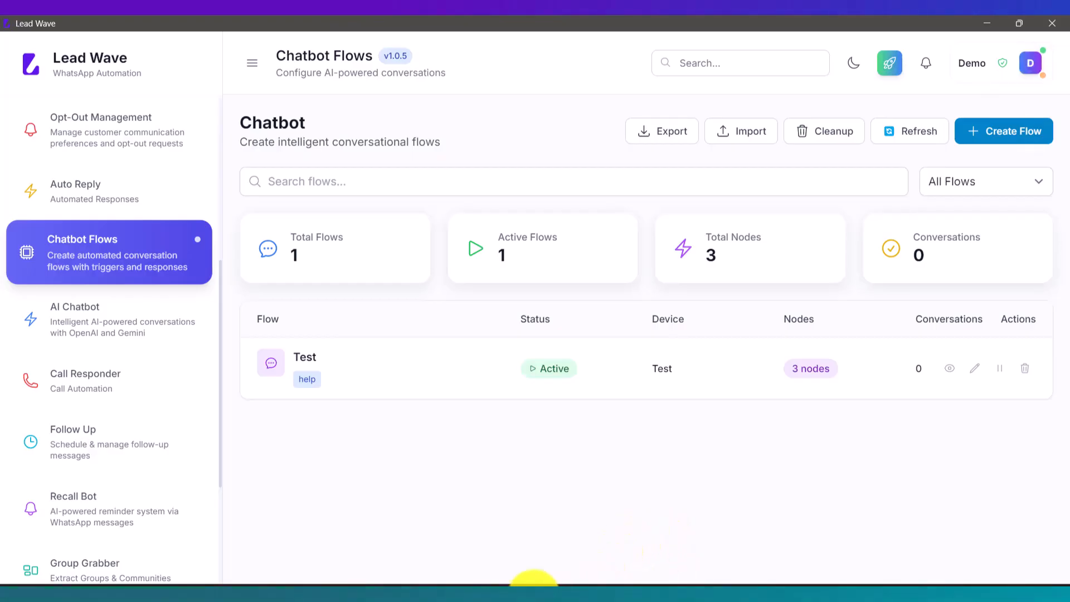
- Switch to the mirrored phone and send the trigger keyword "help" in the Lead Wave WhatsApp chat
{"action": "left_click", "coordinate": [508, 596]}
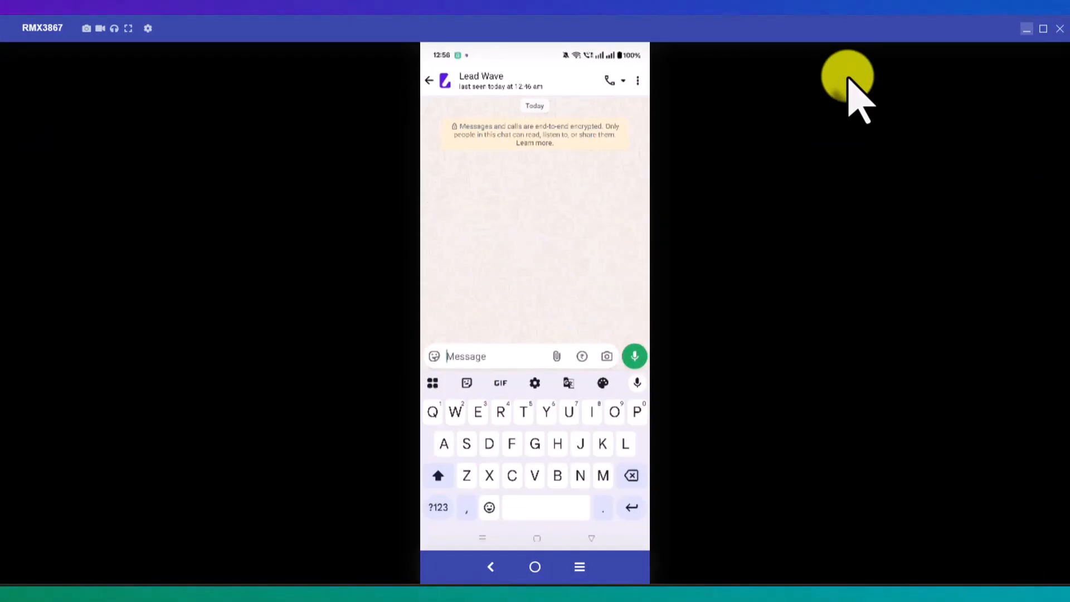
{"action": "type", "text": "hel"}
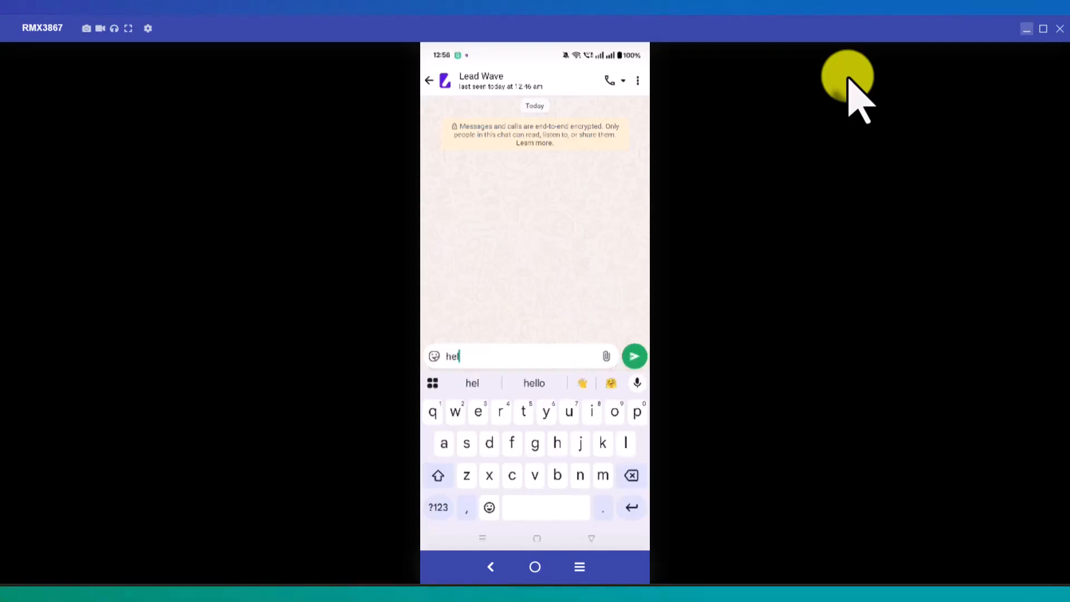
{"action": "type", "text": "p"}
{"action": "key", "text": "Return"}
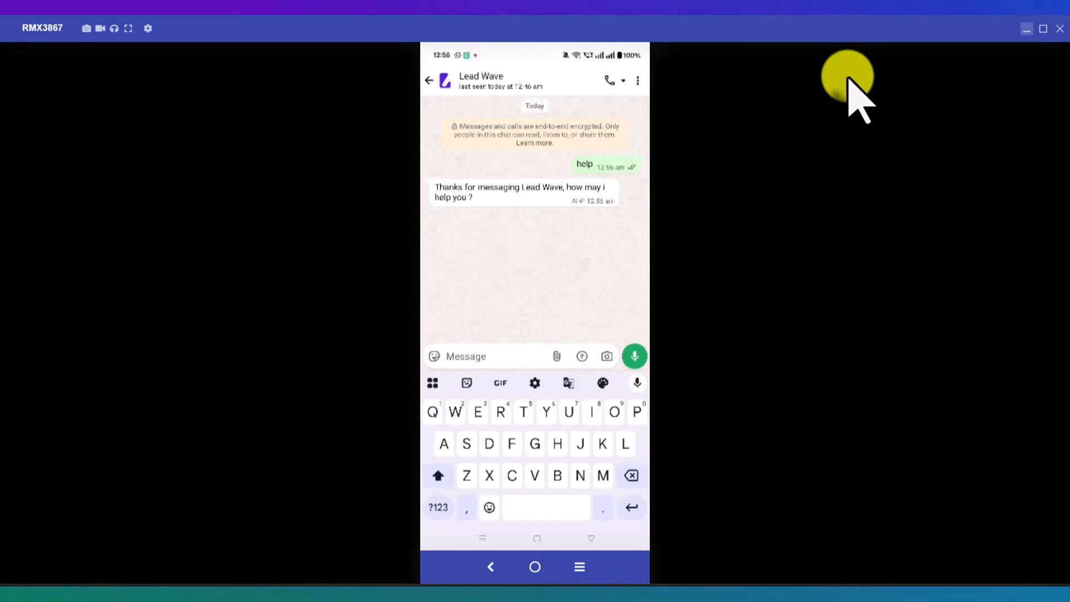
- Reply "I need product" to the chatbot's welcome message
{"action": "type", "text": "I n"}
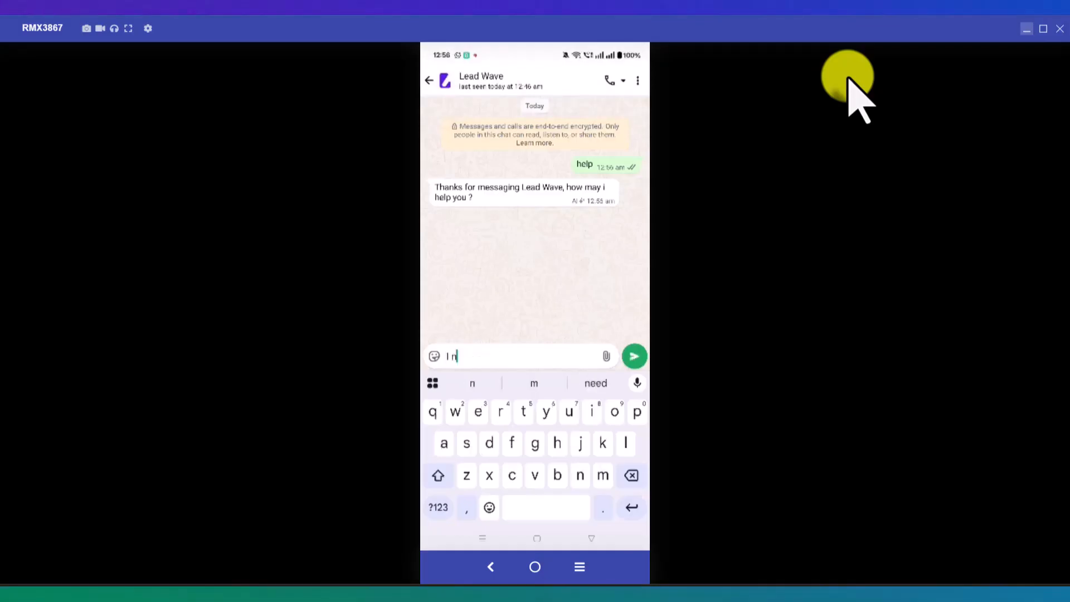
{"action": "type", "text": "eed "}
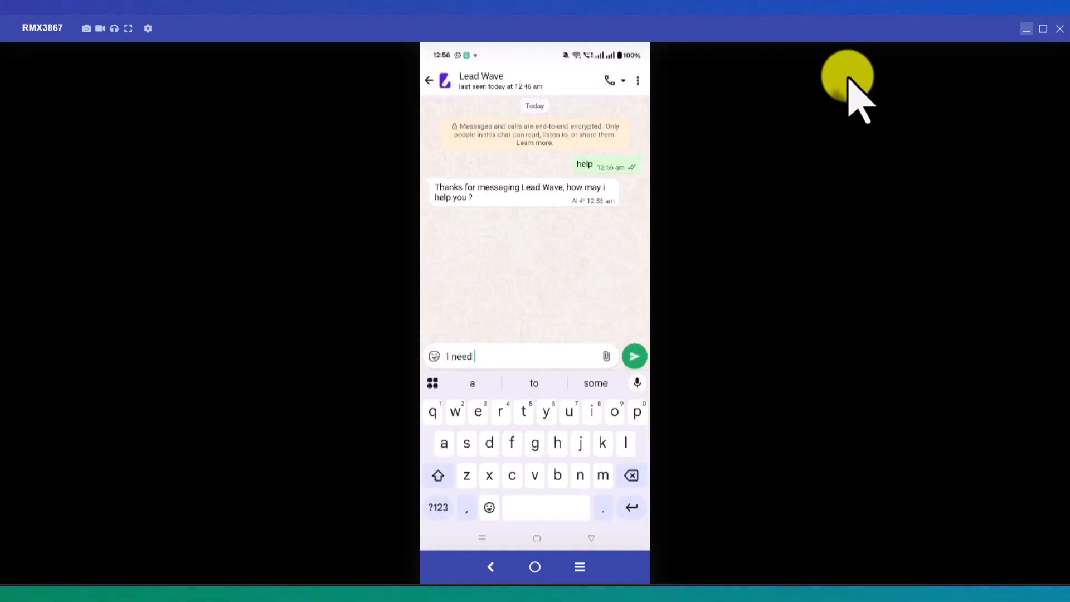
{"action": "type", "text": "p"}
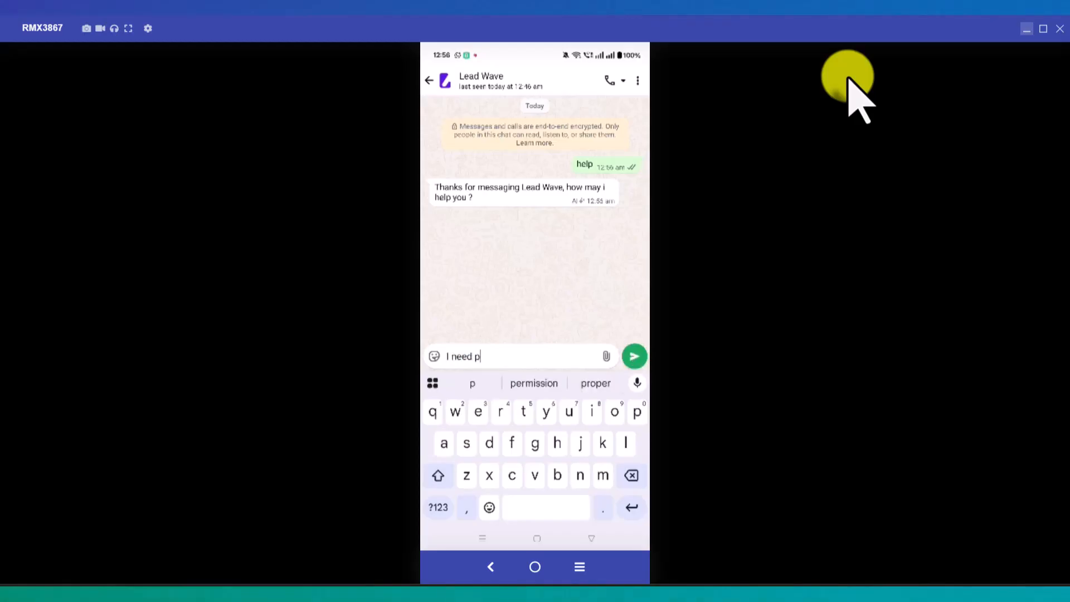
{"action": "type", "text": "roduct"}
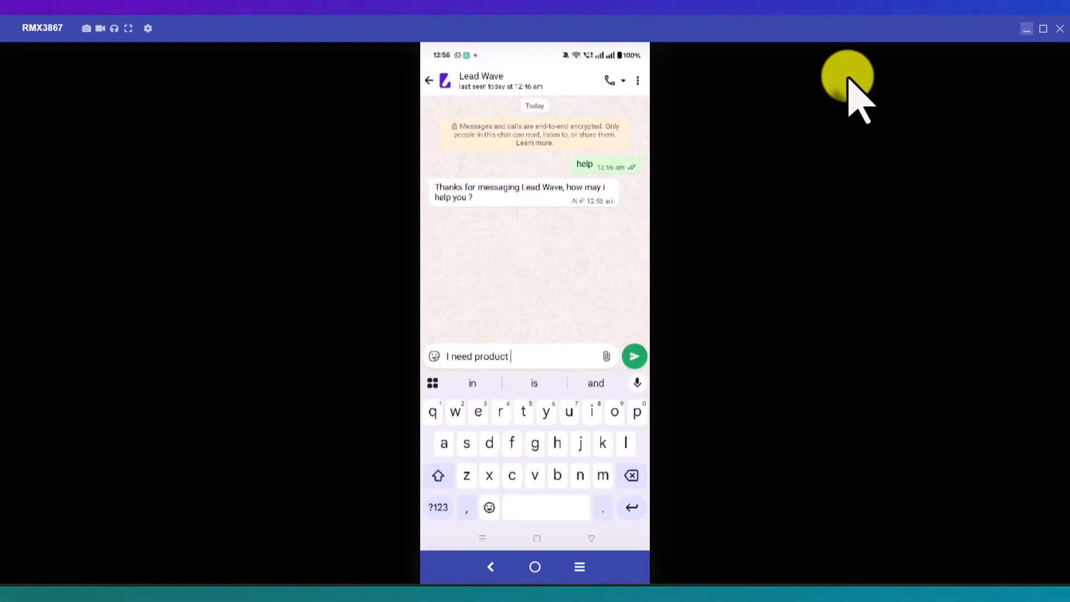
{"action": "key", "text": "Return"}
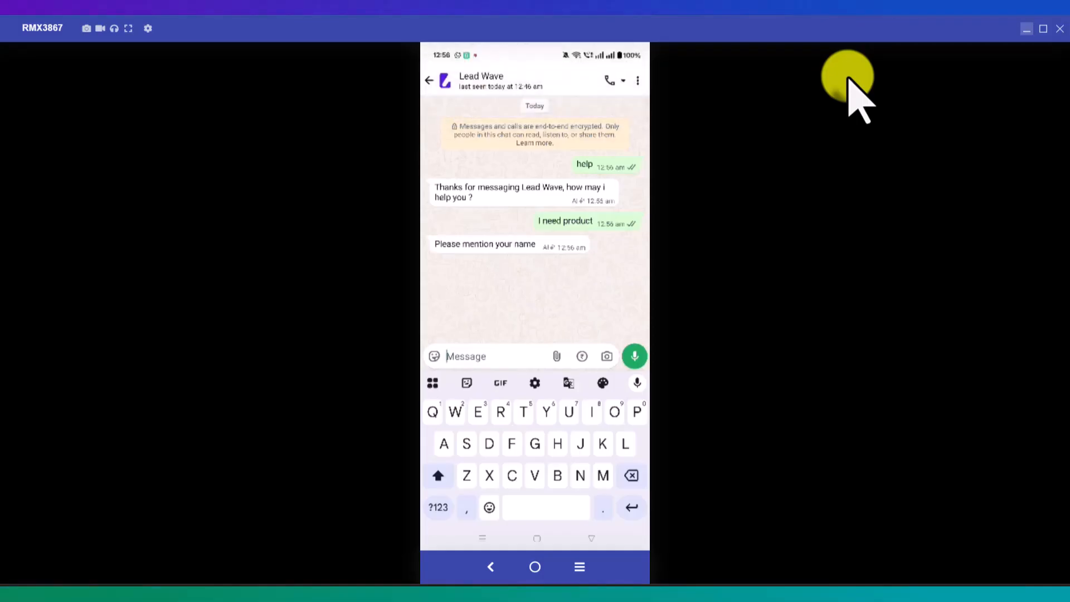
- Answer the chatbot's name question by sending the customer's first name
{"action": "type", "text": "Rahu"}
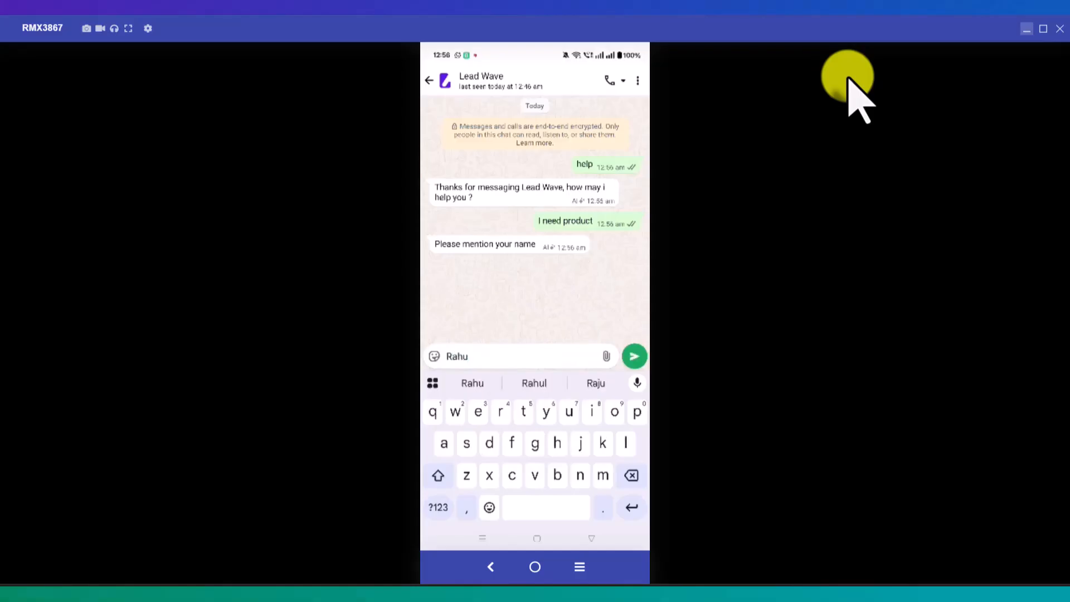
{"action": "type", "text": "l"}
{"action": "key", "text": "Return"}
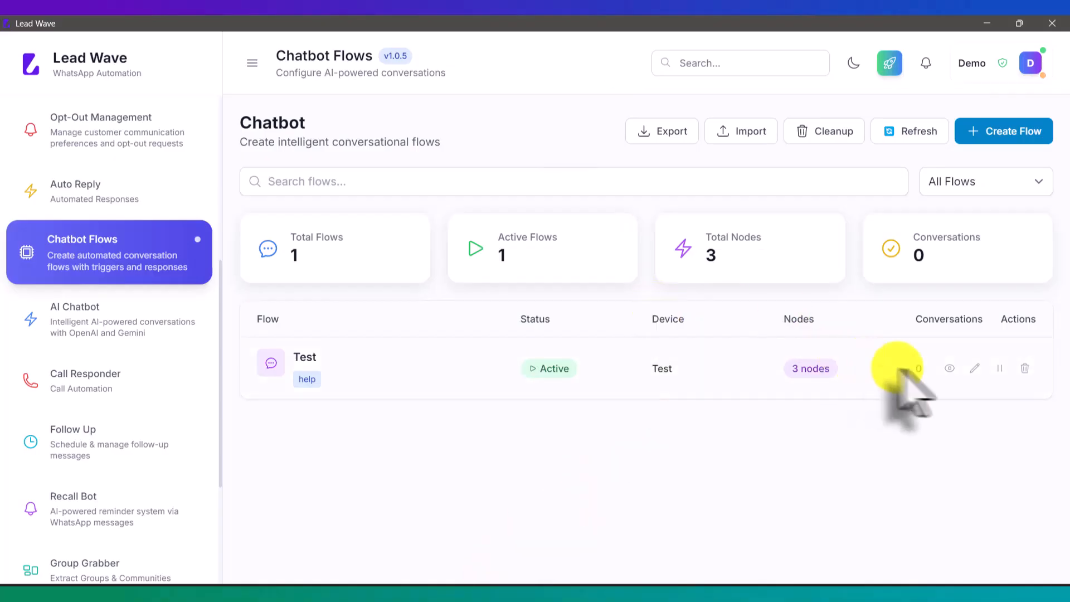
- Compare the Test flow's nodes in Lead Wave with the conversation on the mirrored phone, leaving the flow unedited
{"action": "left_click", "coordinate": [974, 368]}
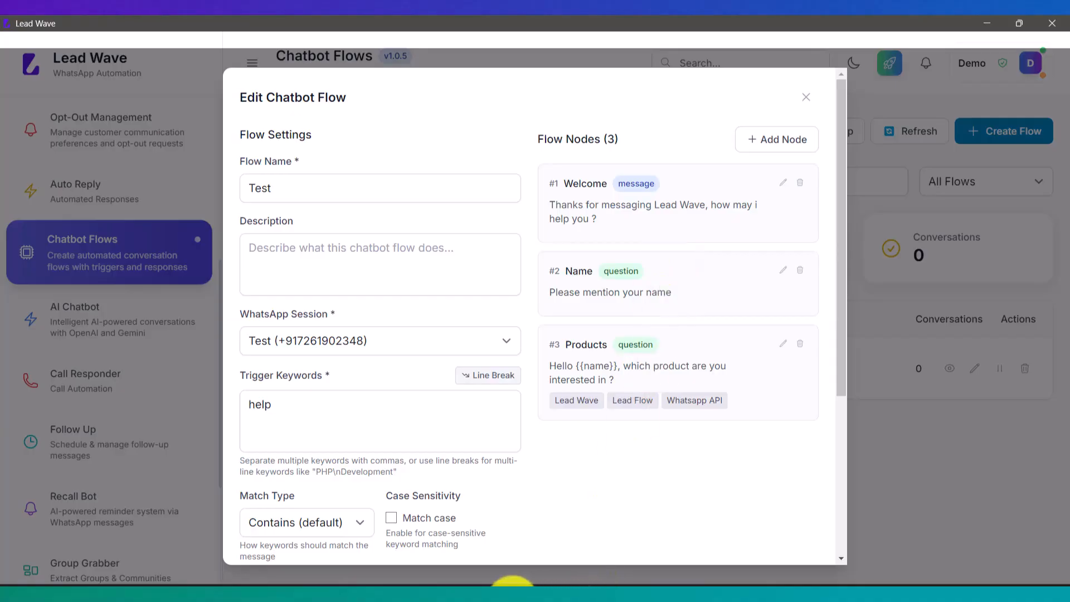
{"action": "left_click", "coordinate": [512, 598]}
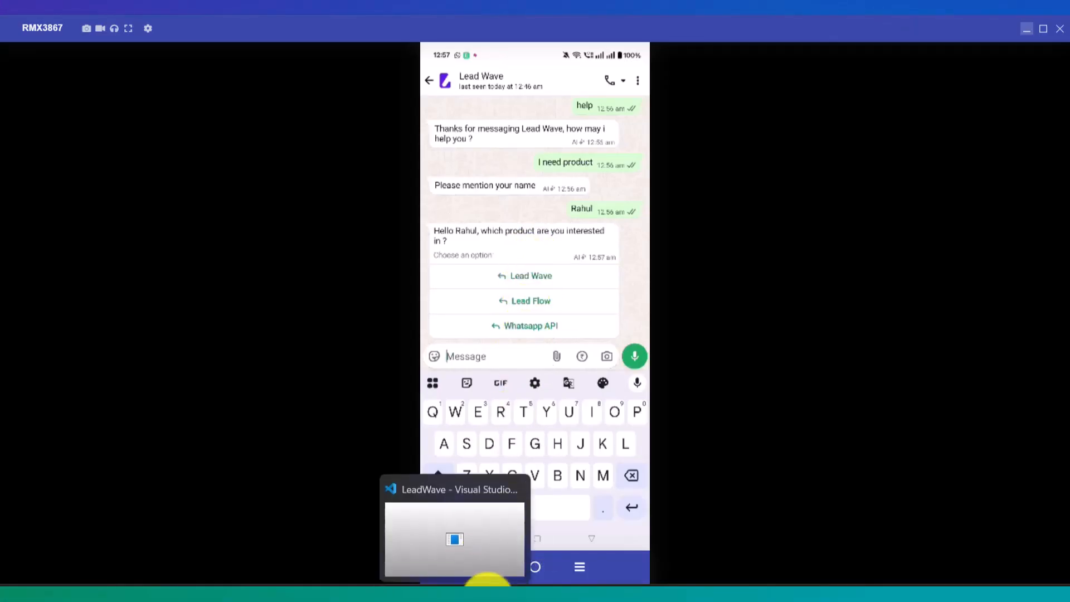
{"action": "left_click", "coordinate": [485, 578]}
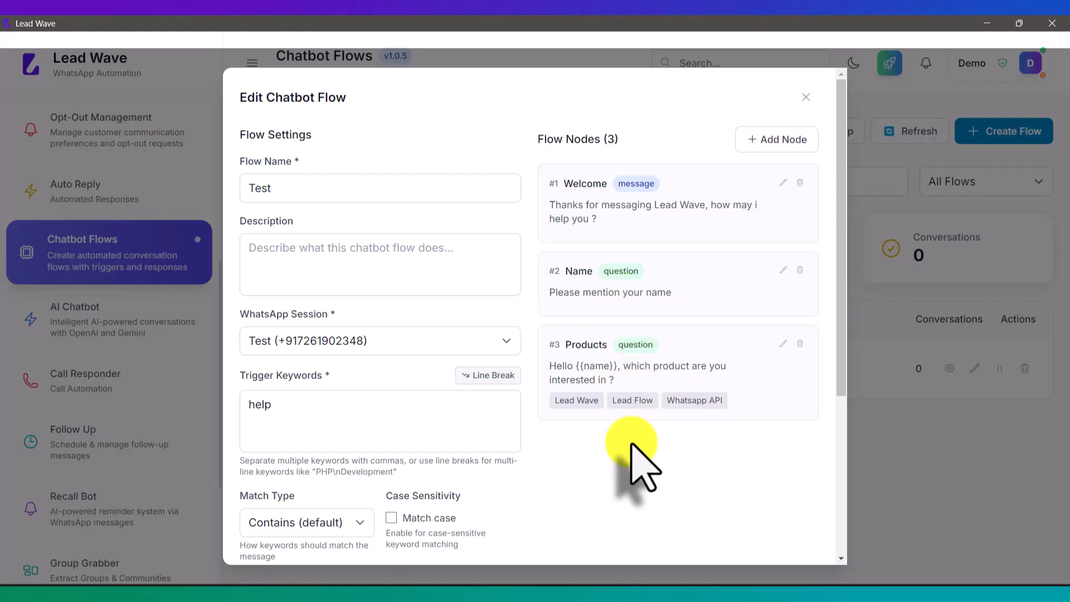
{"action": "left_click", "coordinate": [805, 97]}
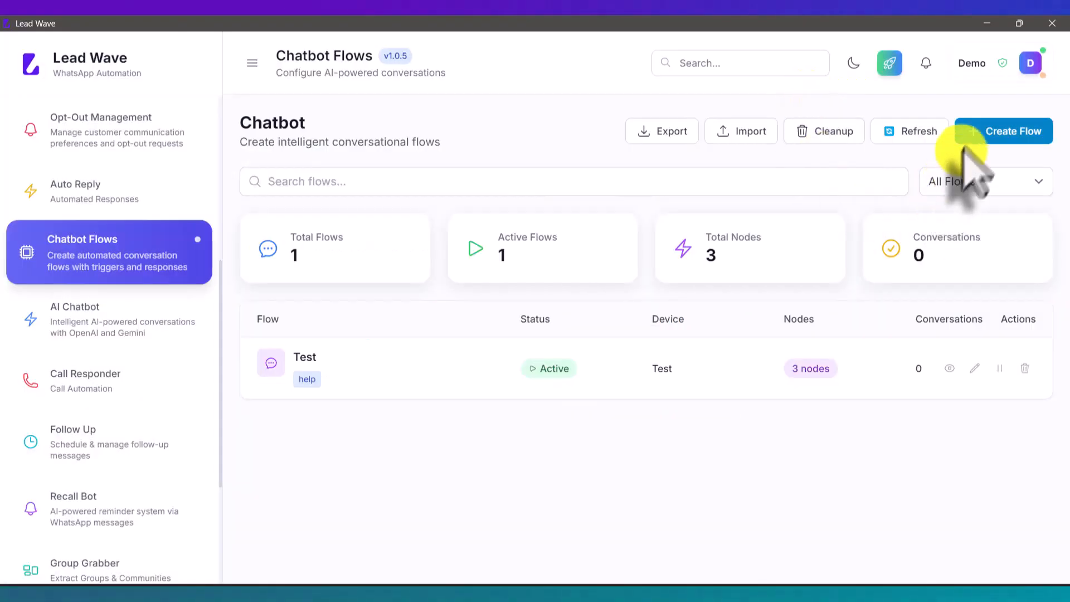
{"action": "left_click", "coordinate": [980, 134]}
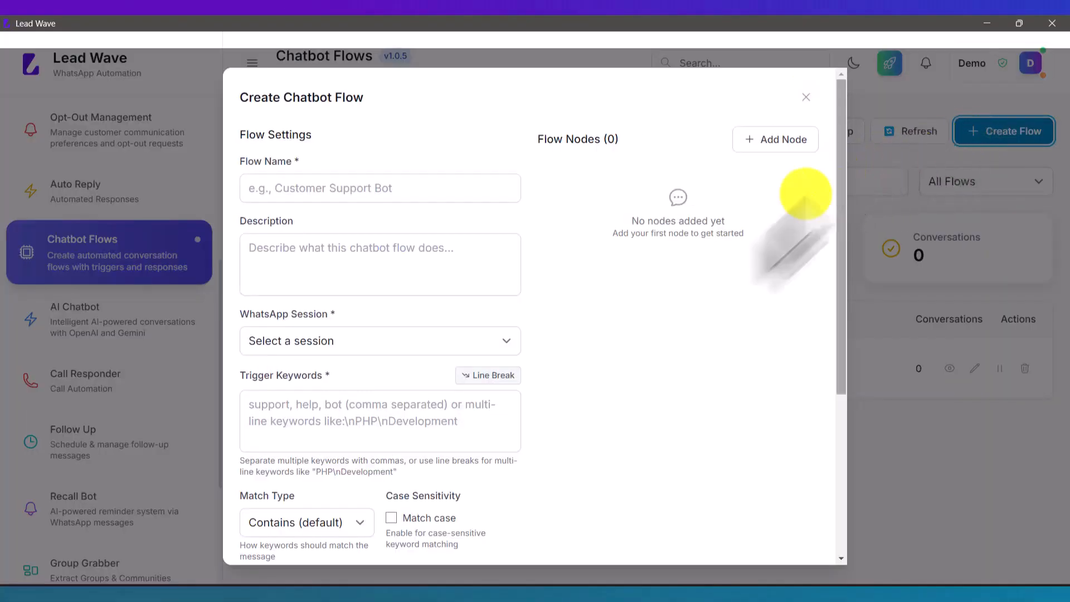
{"action": "left_click", "coordinate": [323, 411]}
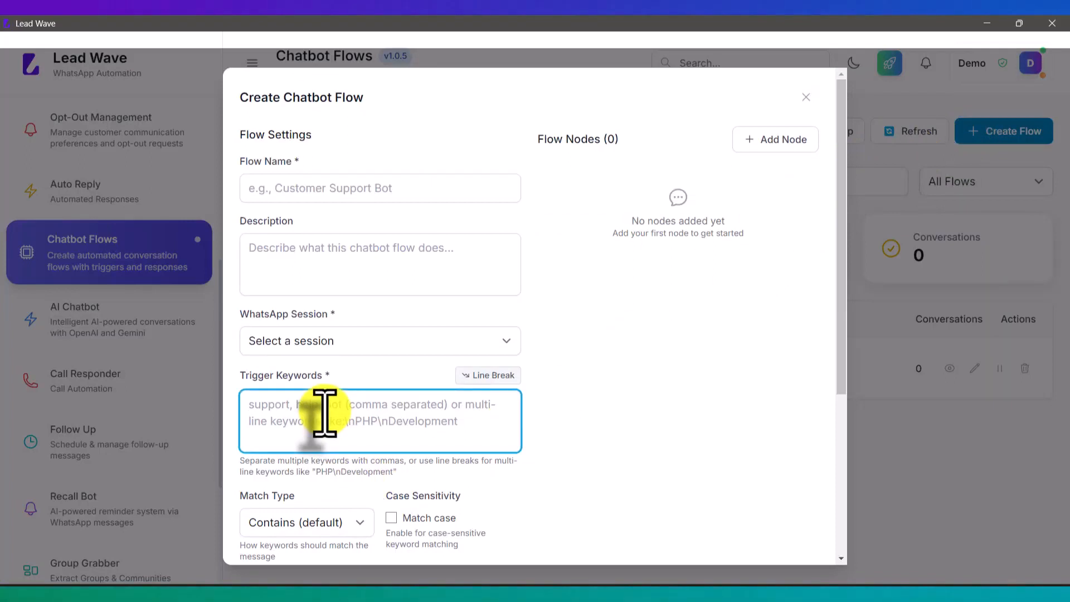
{"action": "type", "text": "Lead Wa"}
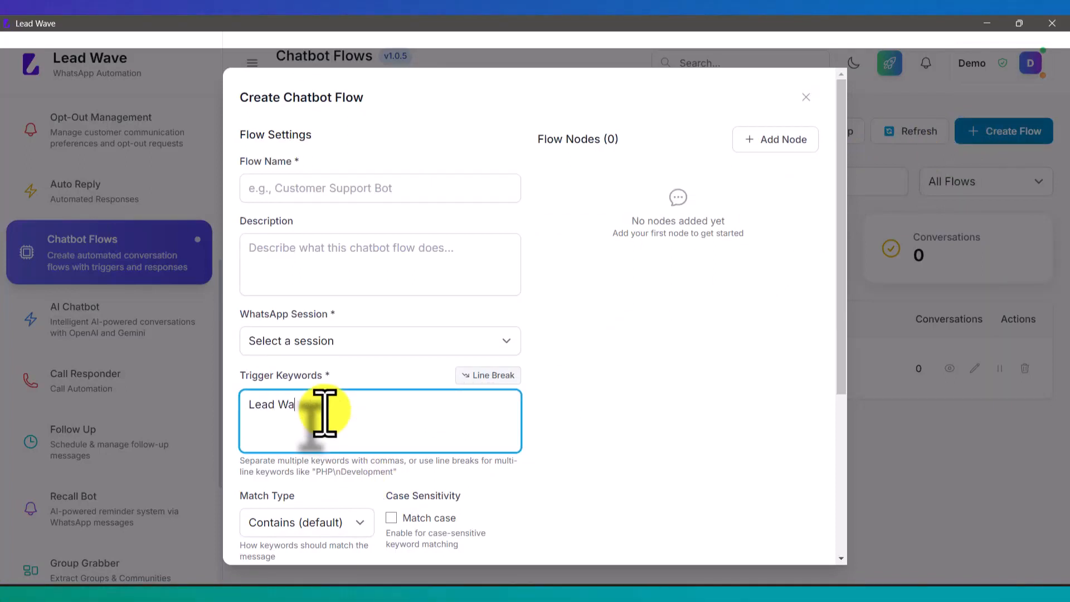
{"action": "type", "text": "ve"}
{"action": "left_click", "coordinate": [513, 577]}
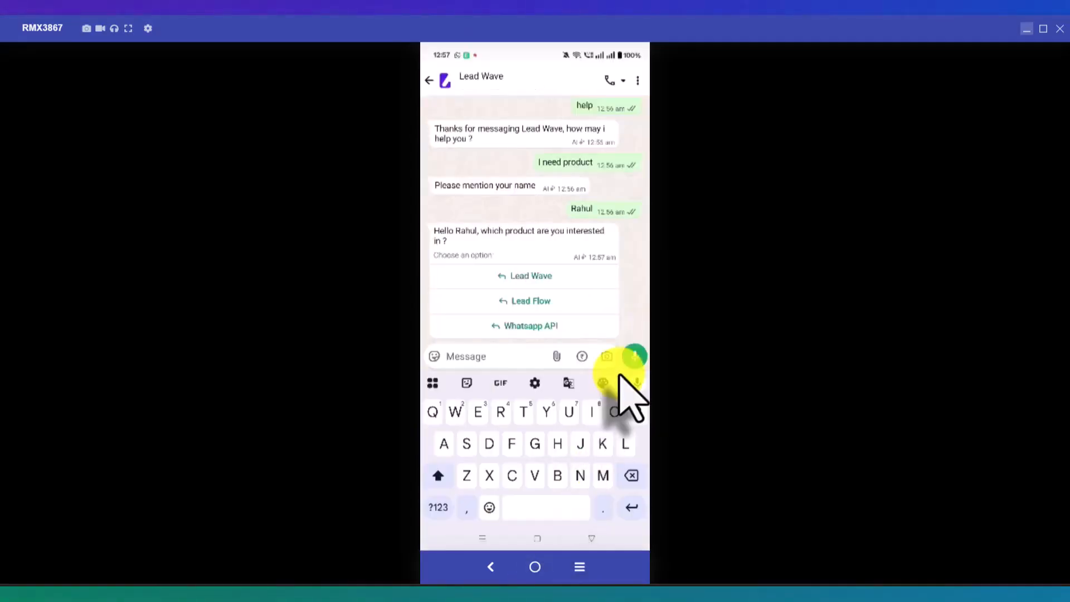
{"action": "left_click", "coordinate": [478, 581]}
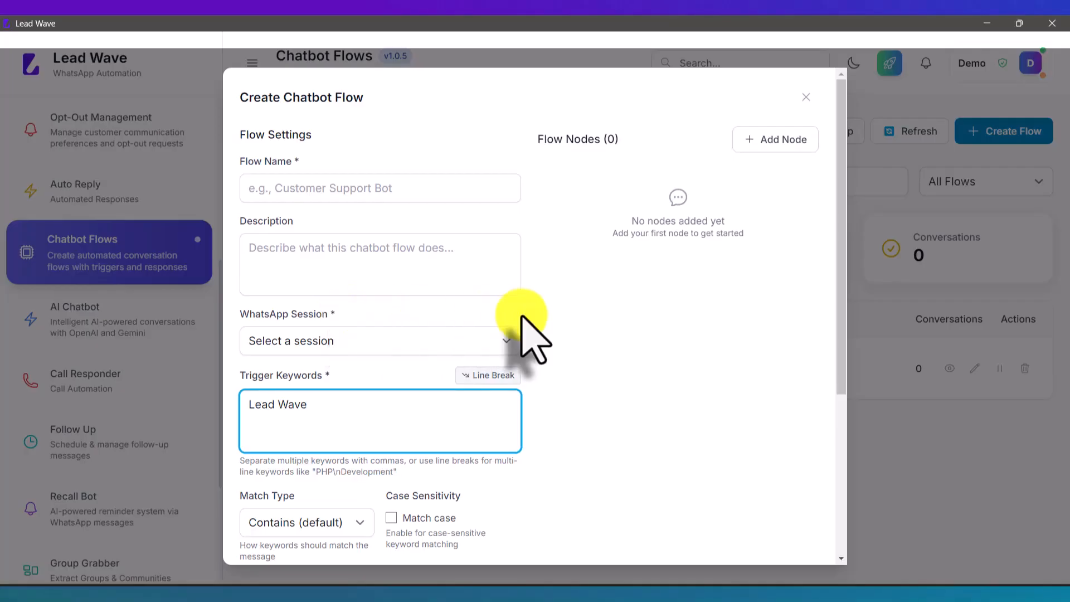
{"action": "left_click", "coordinate": [805, 97]}
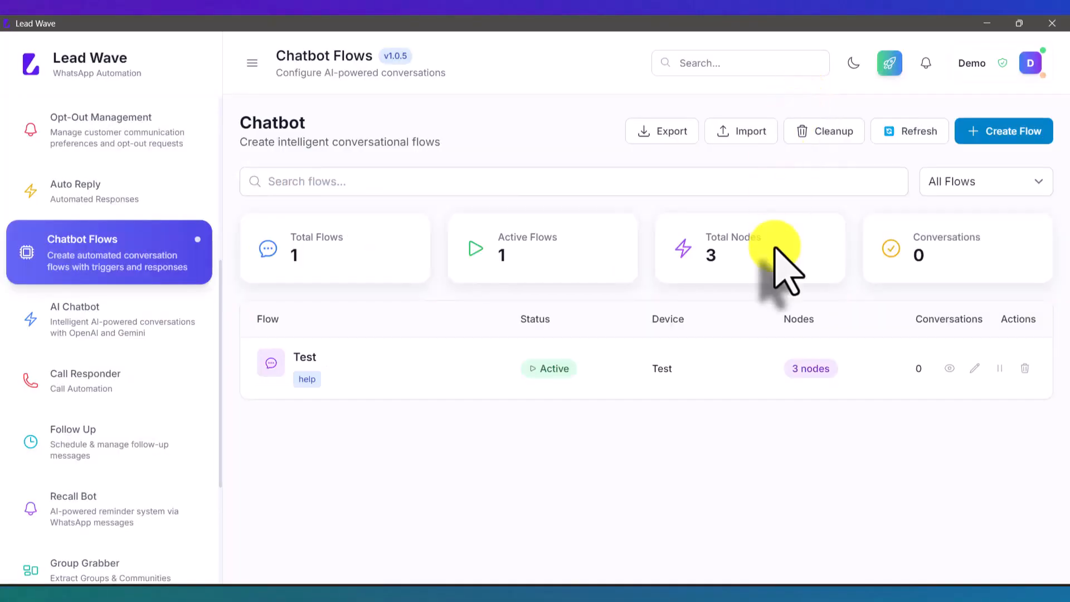
- Start a fourth node in the Test flow and set its node type to Action
{"action": "left_click", "coordinate": [973, 367]}
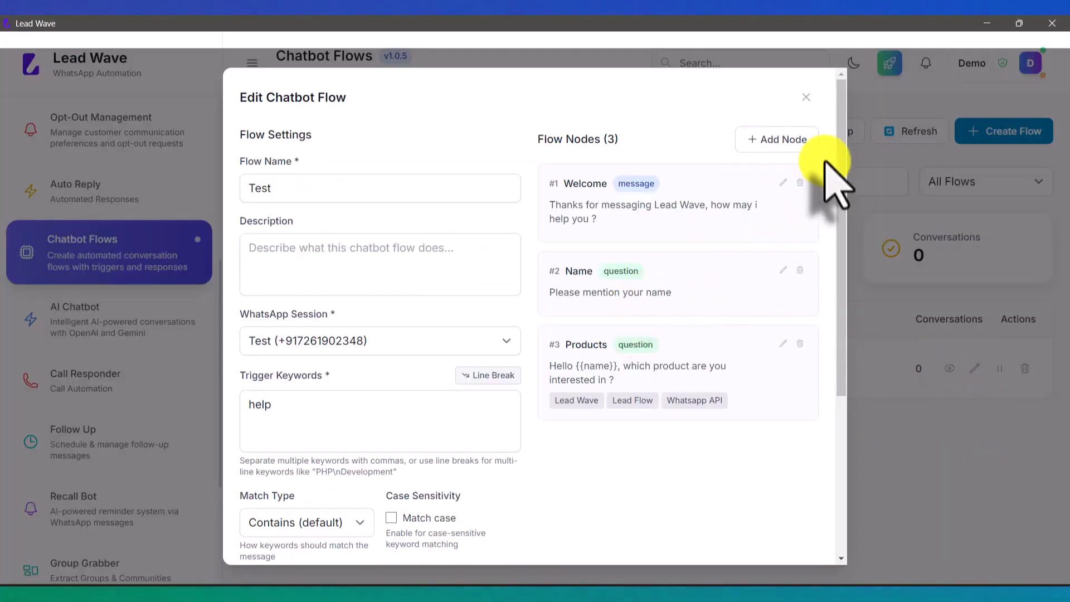
{"action": "left_click", "coordinate": [802, 141]}
{"action": "scroll", "coordinate": [526, 289], "scroll_direction": "down", "scroll_amount": 2}
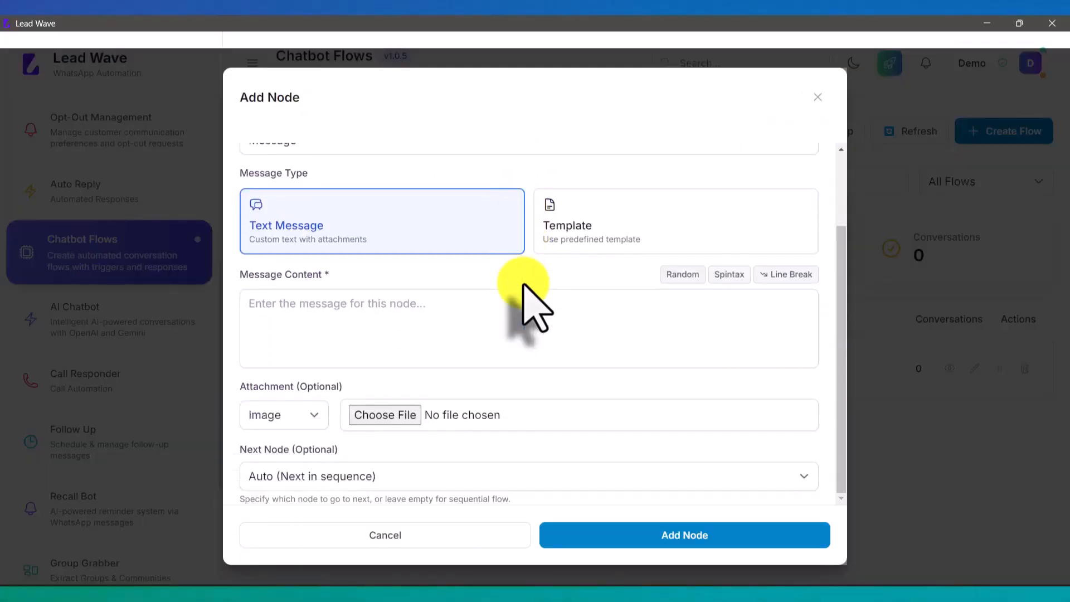
{"action": "scroll", "coordinate": [524, 286], "scroll_direction": "up", "scroll_amount": 2}
{"action": "left_click", "coordinate": [387, 236]}
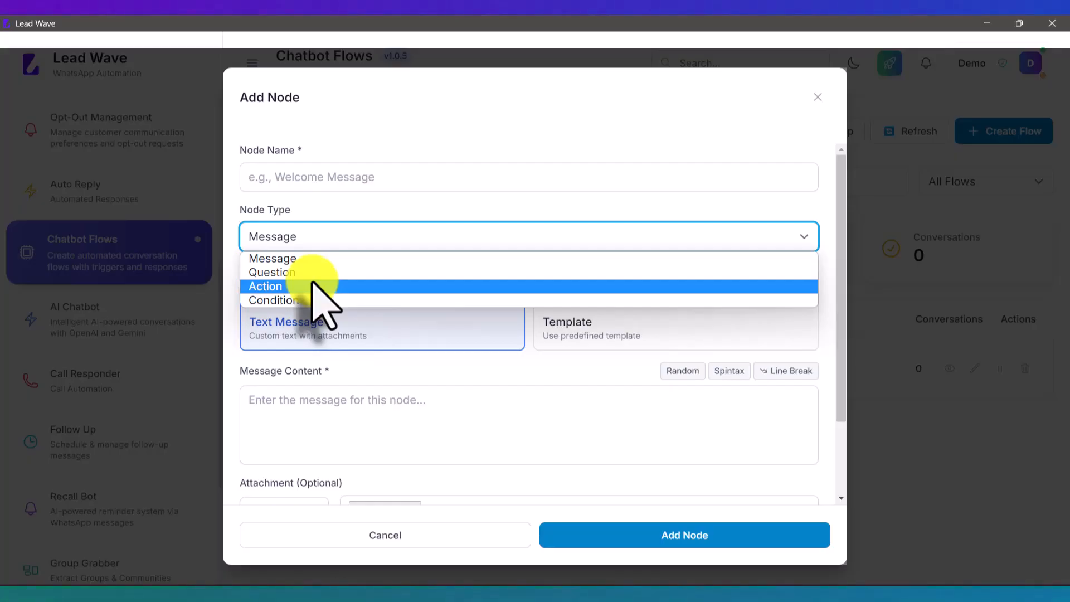
{"action": "left_click", "coordinate": [312, 286]}
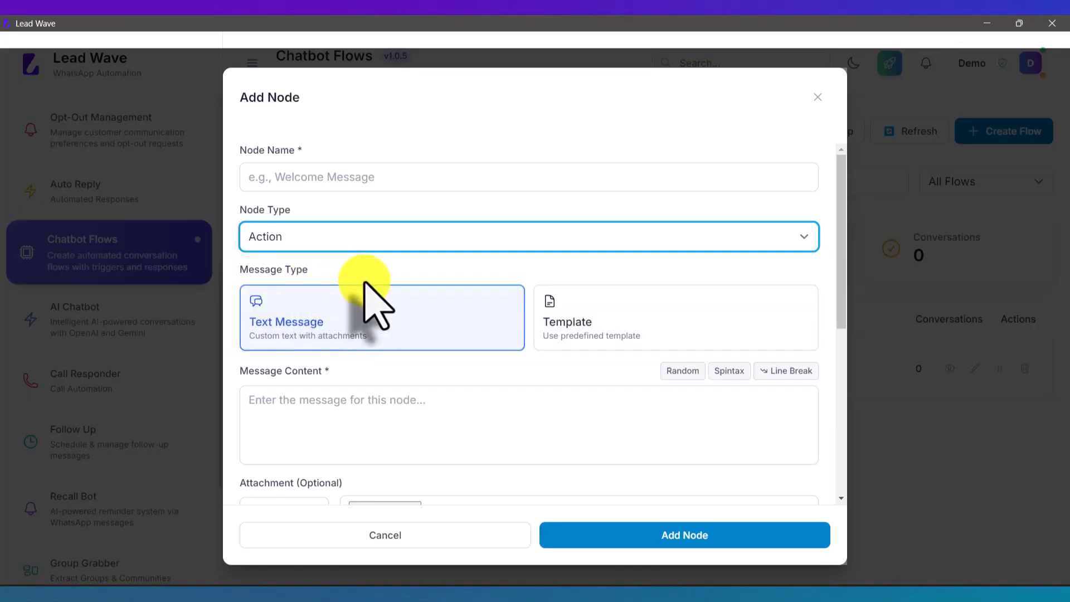
- Review the Action node's action types, choose Send Email, then discard the unfinished node and close the Test flow
{"action": "scroll", "coordinate": [370, 306], "scroll_direction": "down", "scroll_amount": 5}
{"action": "scroll", "coordinate": [363, 283], "scroll_direction": "down", "scroll_amount": 1}
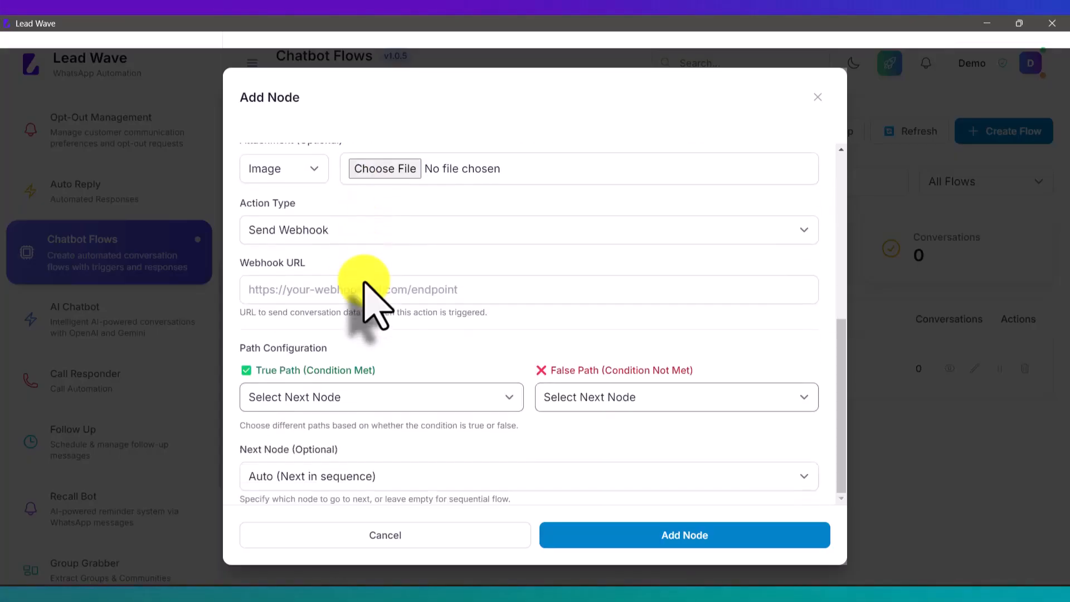
{"action": "left_click", "coordinate": [344, 236]}
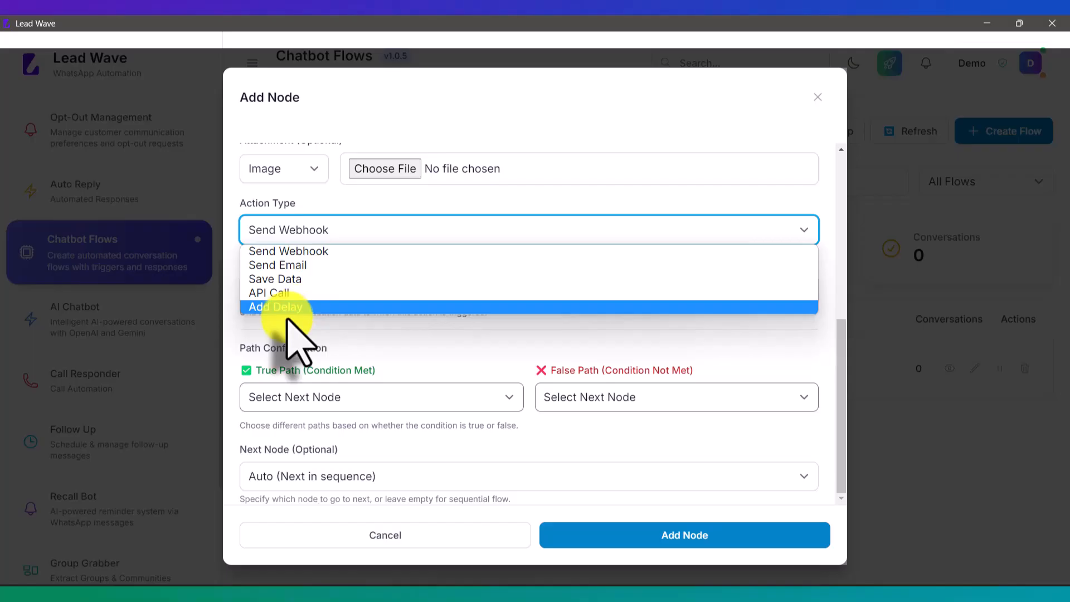
{"action": "left_click", "coordinate": [295, 265]}
{"action": "left_click", "coordinate": [382, 536]}
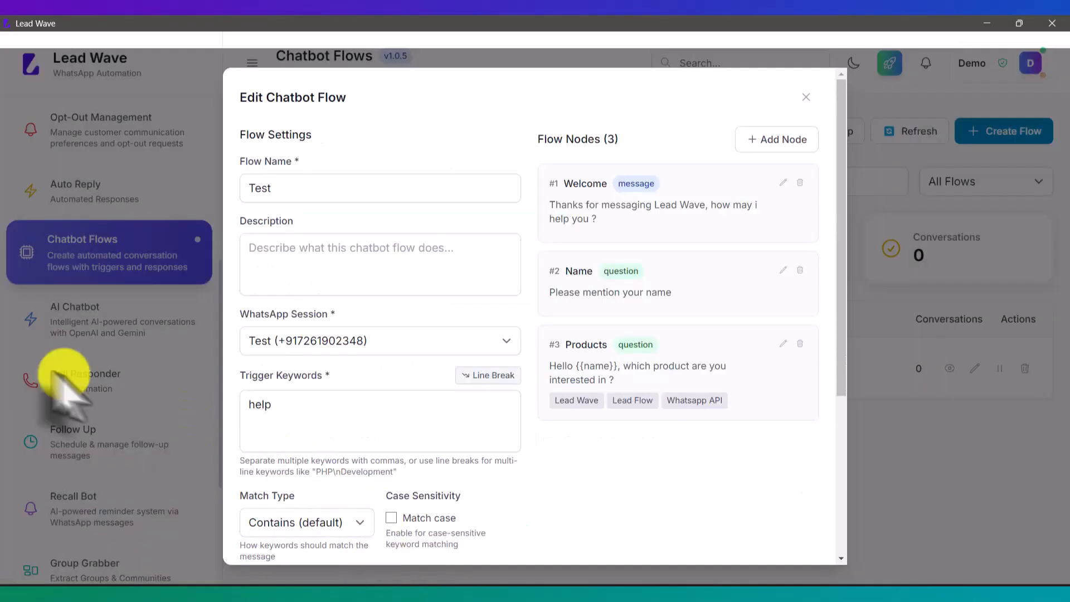
{"action": "left_click", "coordinate": [805, 97]}
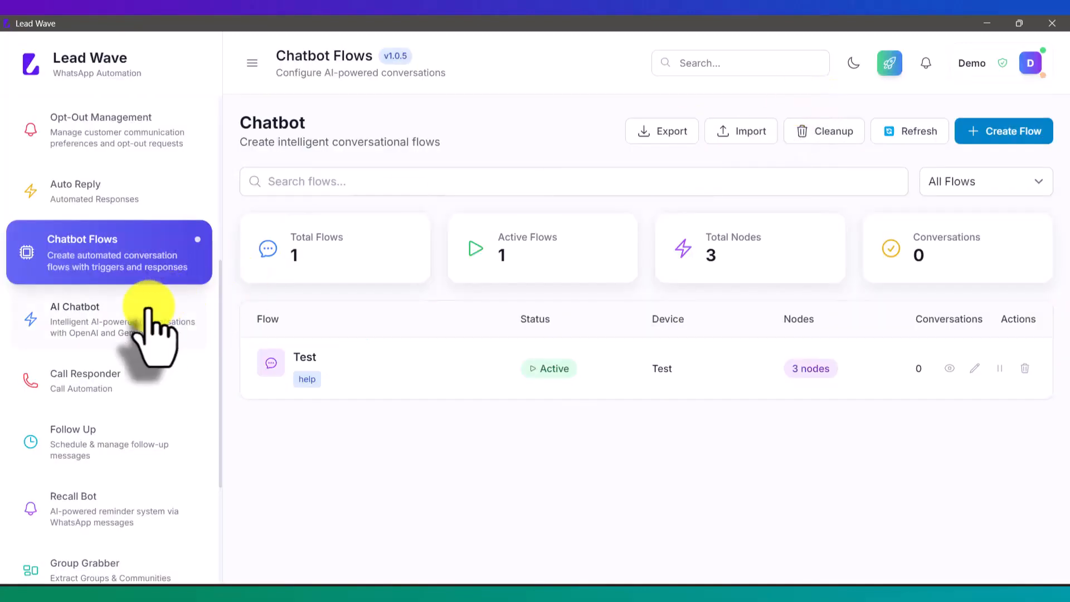
- Examine the Email Settings and Email Templates sections in the application settings
{"action": "scroll", "coordinate": [142, 324], "scroll_direction": "down", "scroll_amount": 3}
{"action": "left_click", "coordinate": [94, 543]}
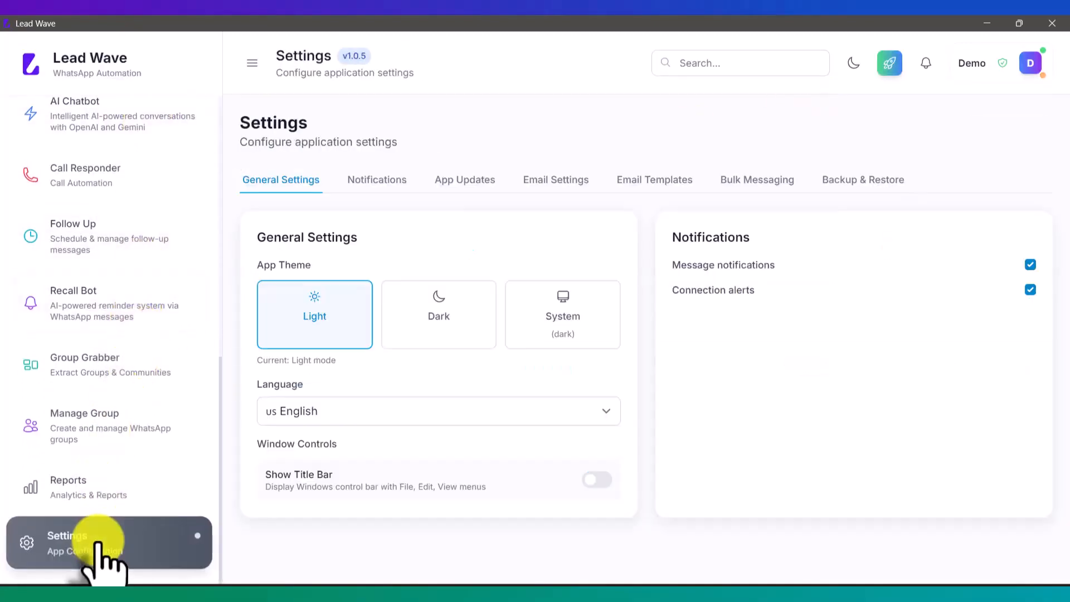
{"action": "left_click", "coordinate": [551, 179]}
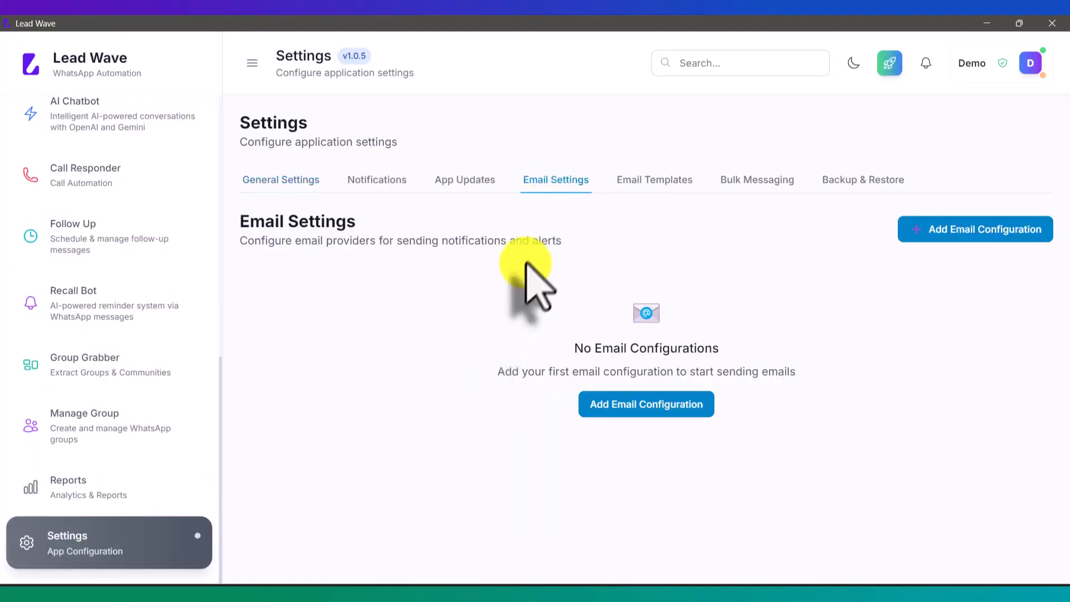
{"action": "left_click", "coordinate": [645, 182]}
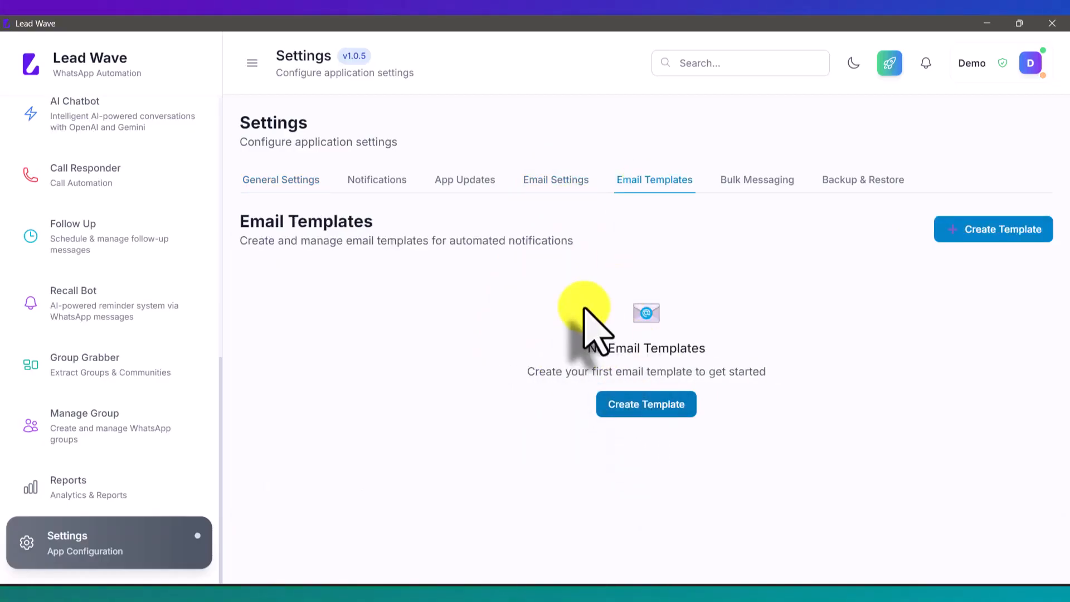
{"action": "left_click", "coordinate": [558, 178]}
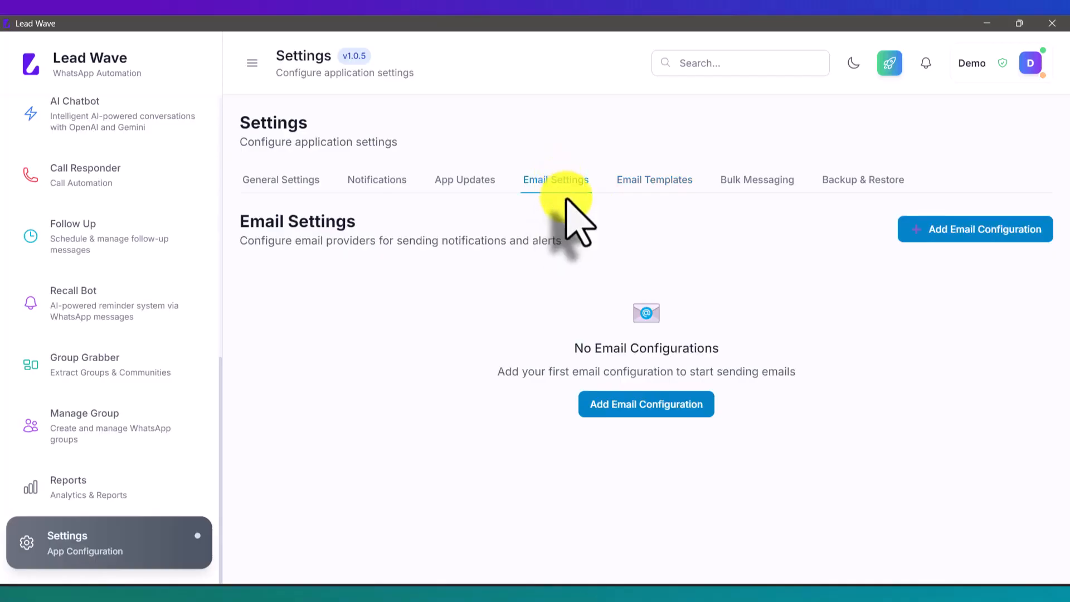
- Return to Chatbot Flows, reopen the Test flow for editing and start a new node
{"action": "scroll", "coordinate": [96, 368], "scroll_direction": "up", "scroll_amount": 3}
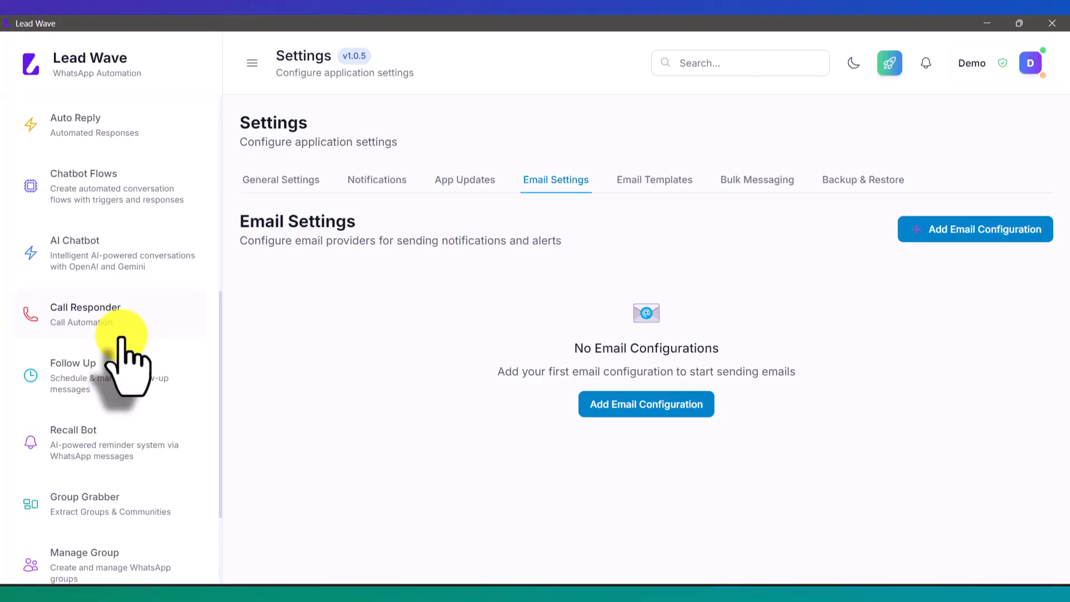
{"action": "scroll", "coordinate": [122, 449], "scroll_direction": "down", "scroll_amount": 1}
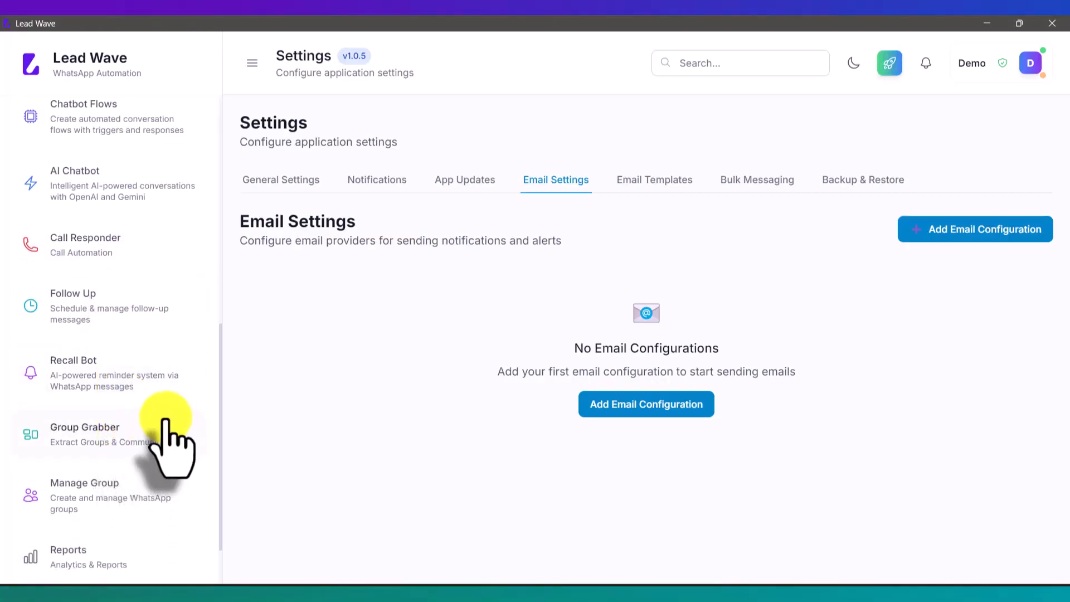
{"action": "scroll", "coordinate": [165, 423], "scroll_direction": "up", "scroll_amount": 1}
{"action": "left_click", "coordinate": [137, 192]}
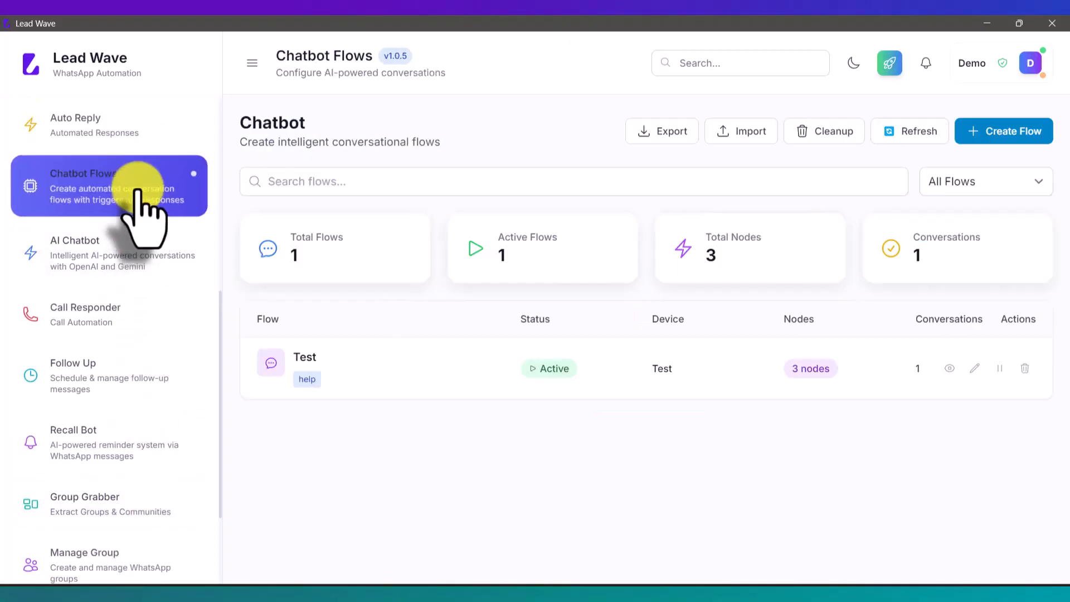
{"action": "left_click", "coordinate": [973, 367]}
{"action": "left_click", "coordinate": [776, 141]}
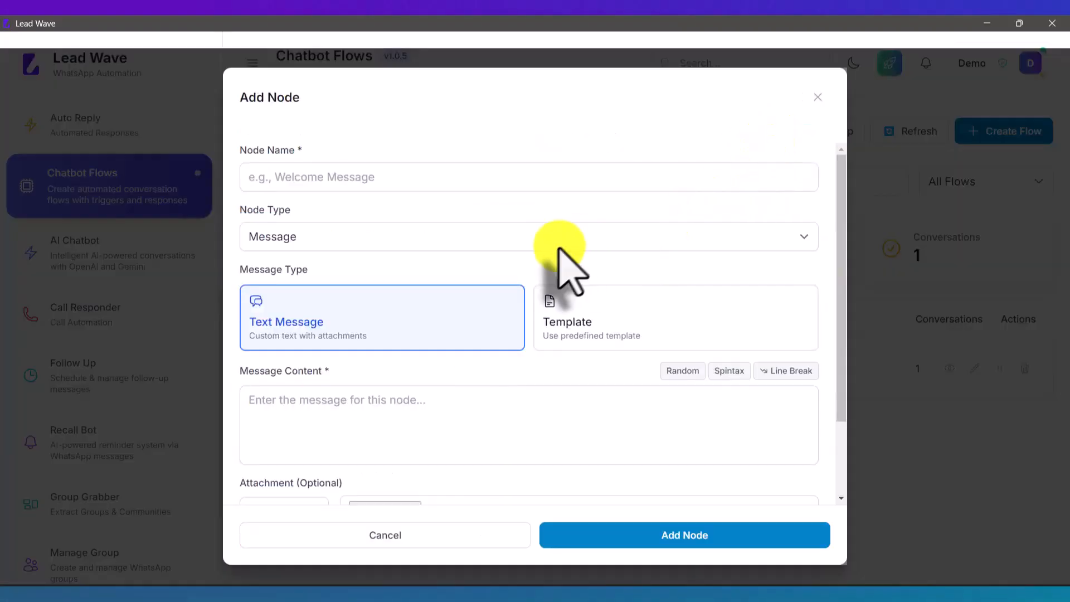
- Set the new node's type to Action, review its webhook and path options, and discard the node
{"action": "scroll", "coordinate": [555, 250], "scroll_direction": "down", "scroll_amount": 1}
{"action": "scroll", "coordinate": [550, 262], "scroll_direction": "down", "scroll_amount": 1}
{"action": "scroll", "coordinate": [470, 262], "scroll_direction": "up", "scroll_amount": 2}
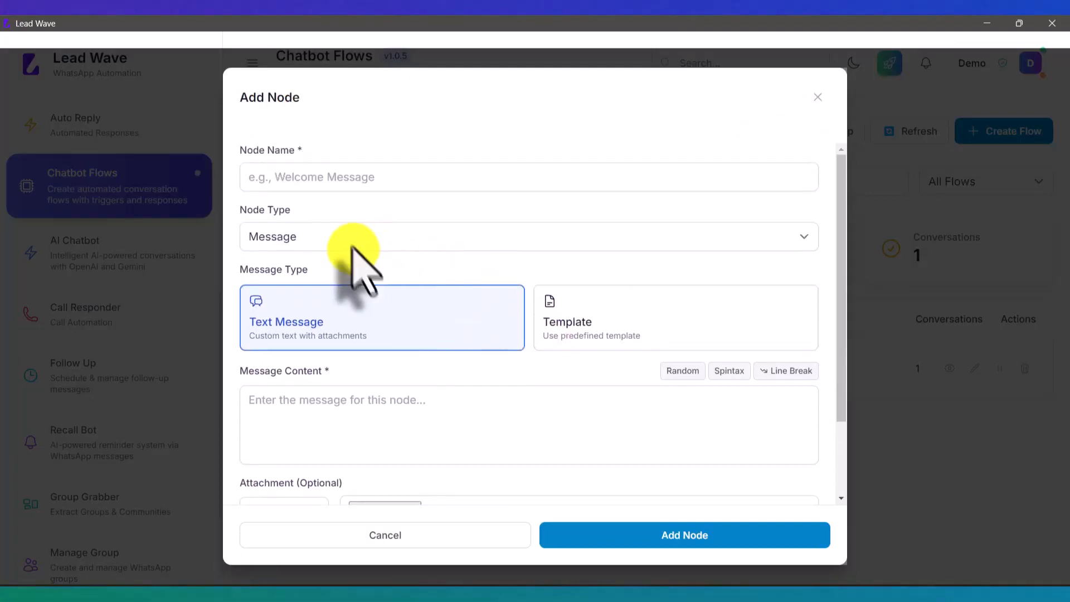
{"action": "left_click", "coordinate": [340, 243]}
{"action": "left_click", "coordinate": [320, 286]}
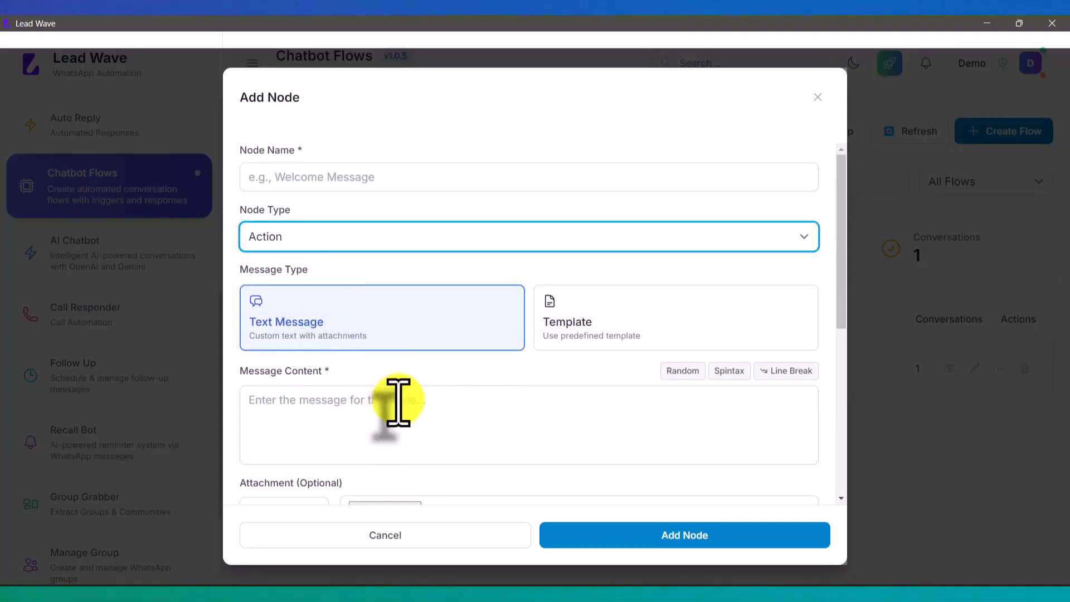
{"action": "scroll", "coordinate": [394, 399], "scroll_direction": "down", "scroll_amount": 5}
{"action": "scroll", "coordinate": [401, 385], "scroll_direction": "up", "scroll_amount": 4}
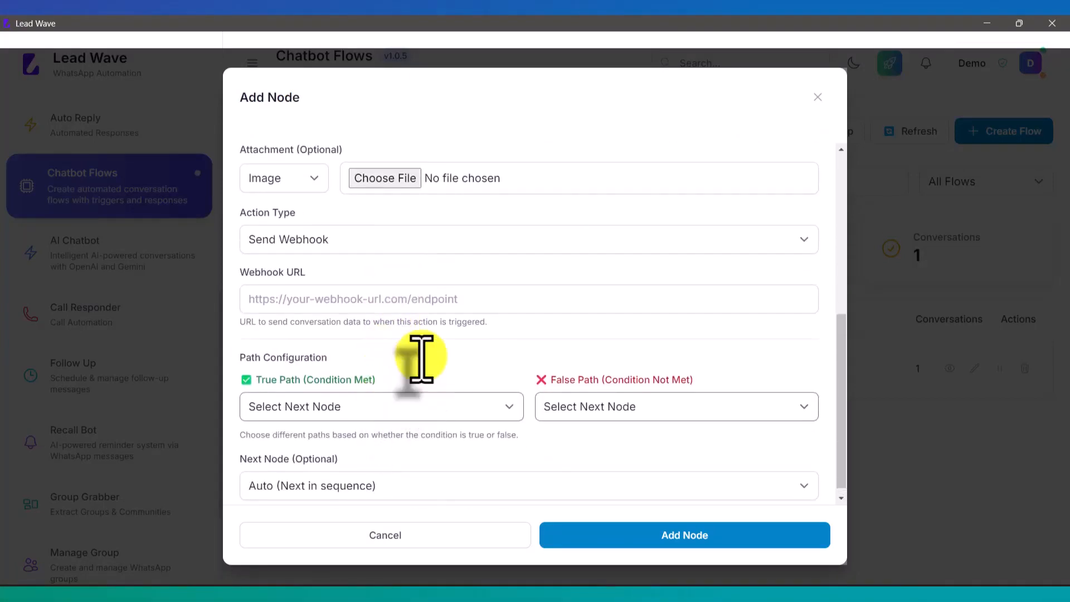
{"action": "scroll", "coordinate": [422, 358], "scroll_direction": "up", "scroll_amount": 1}
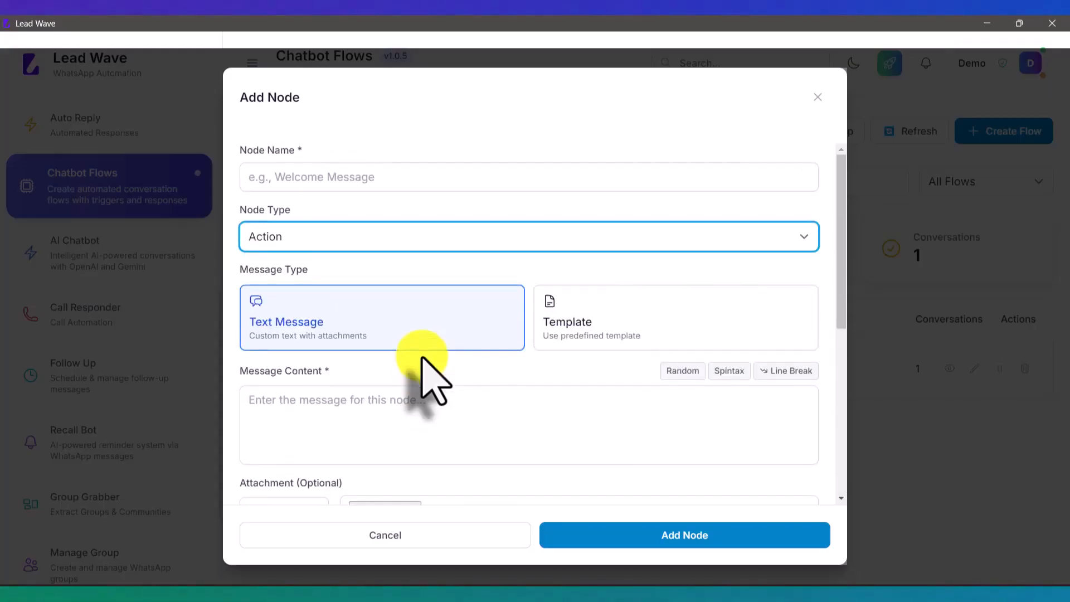
{"action": "left_click", "coordinate": [407, 536]}
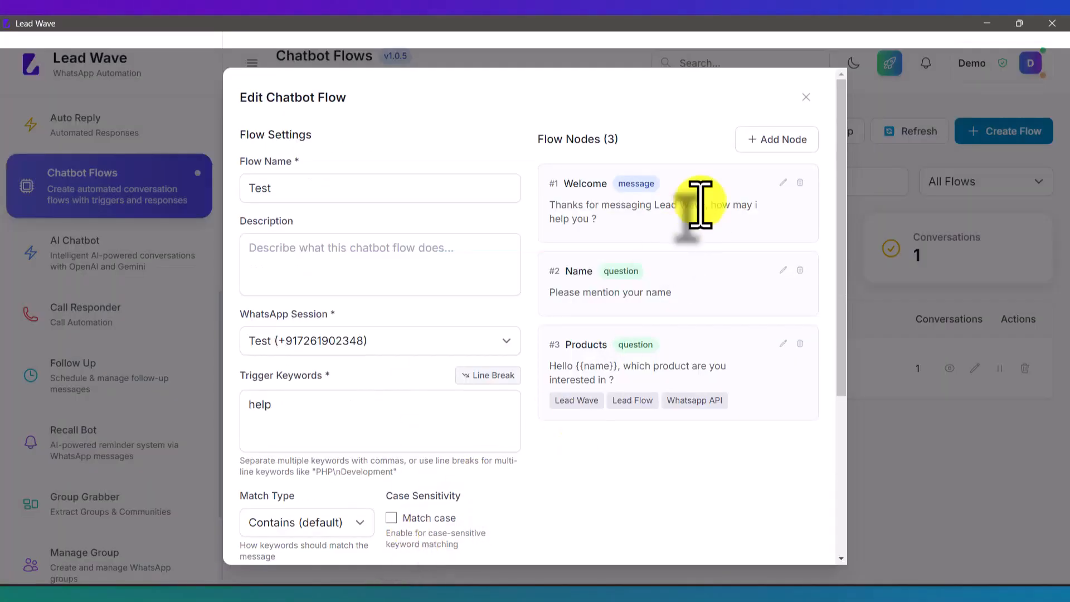